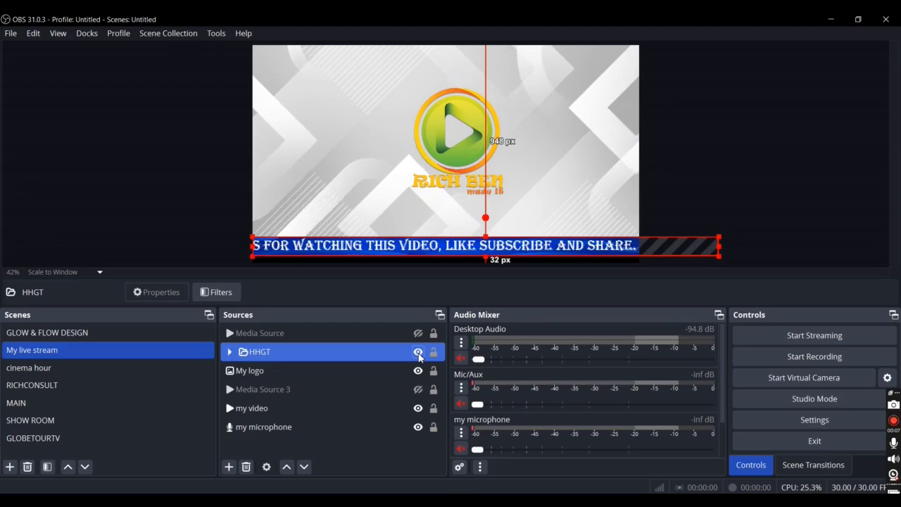
Step: Hide the HHGT group and add a new Text (GDI+) source named "INFO;" to the My live stream scene
left_click(419, 357)
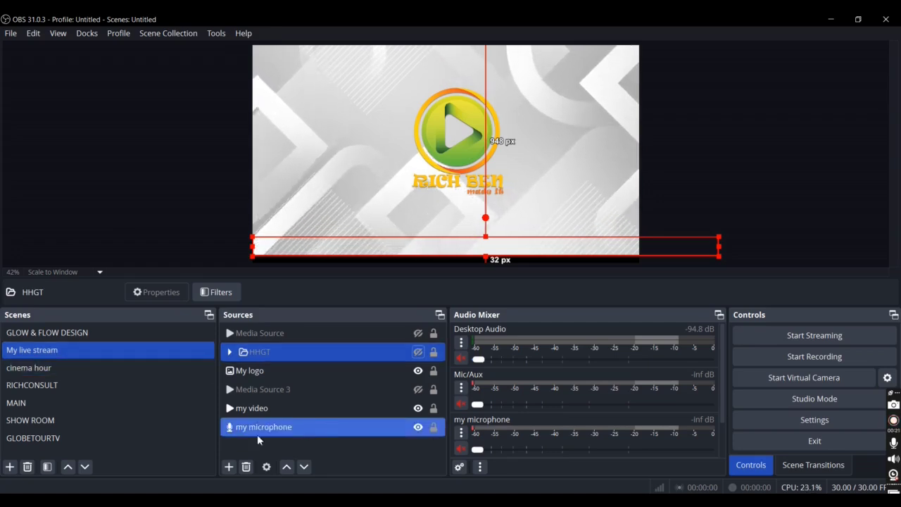
left_click(230, 468)
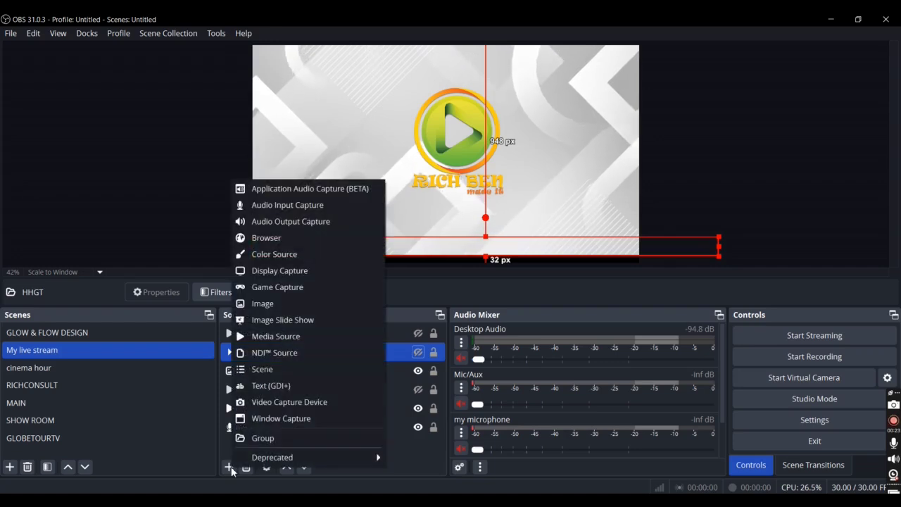
left_click(273, 387)
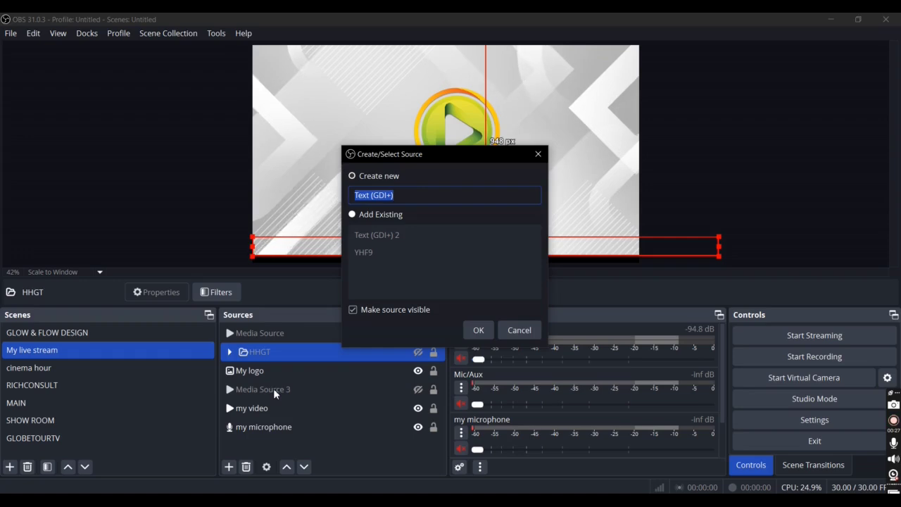
type("IN")
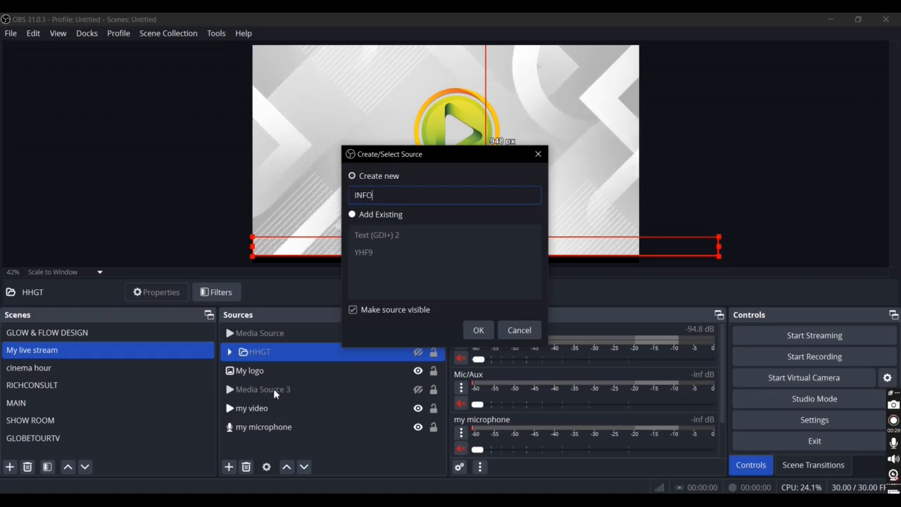
type("FO")
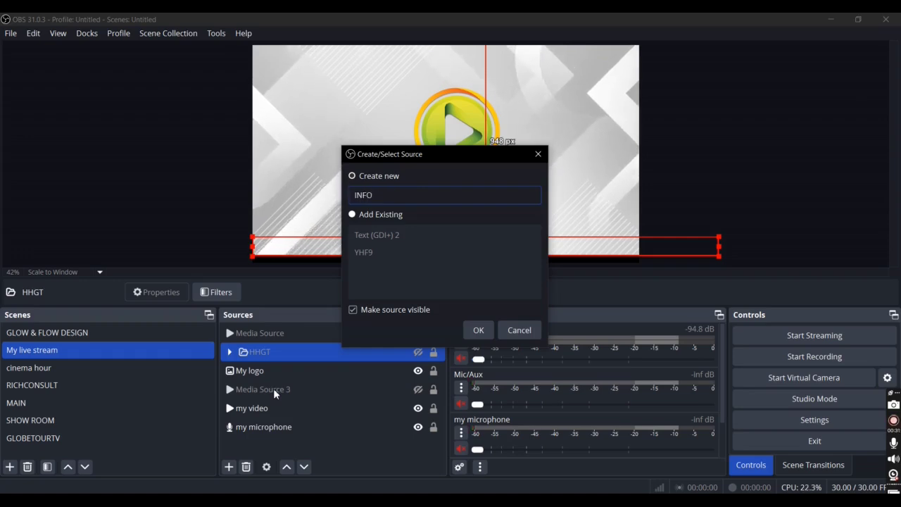
type(":")
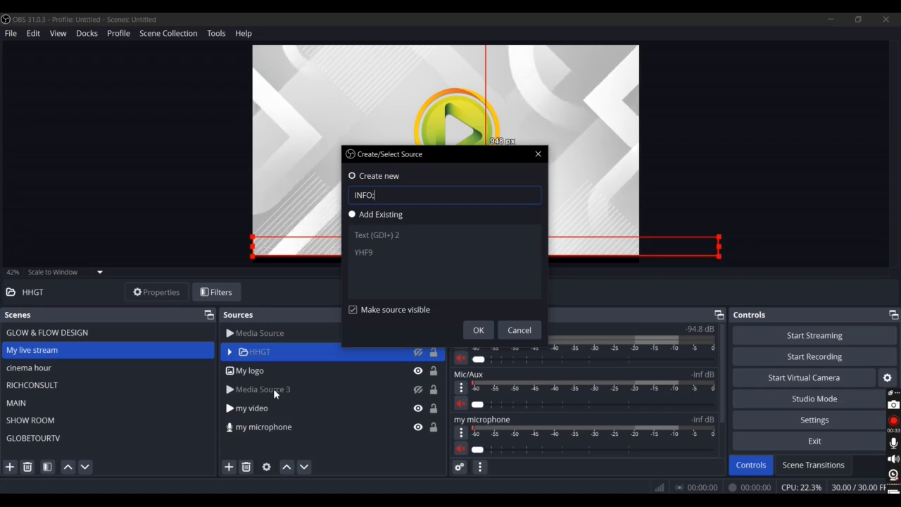
left_click(473, 333)
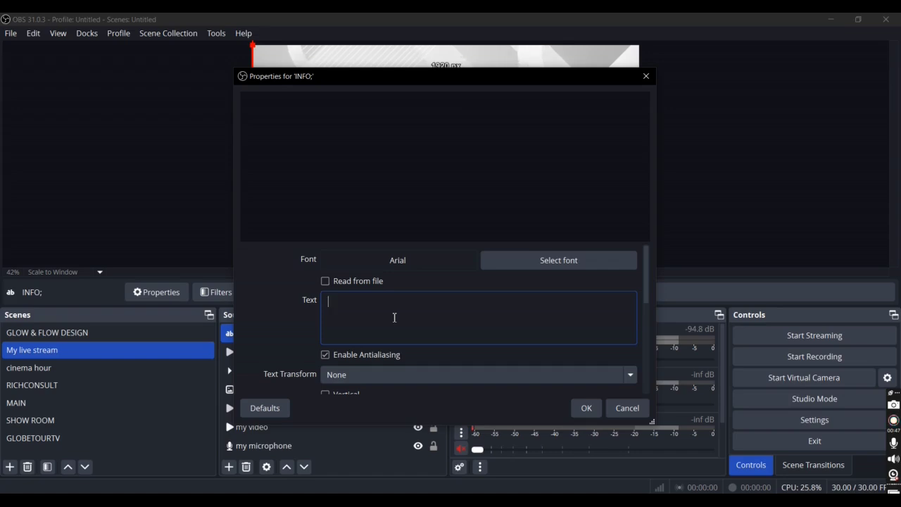
Step: Set the source's text to "THANKS FOR WATCHING THIS VIDEO, KINDLY SUBSCRIBE TO MY CHANNEL FOR MORE GREATE CONTENT LIKE THIS."
type("THANK")
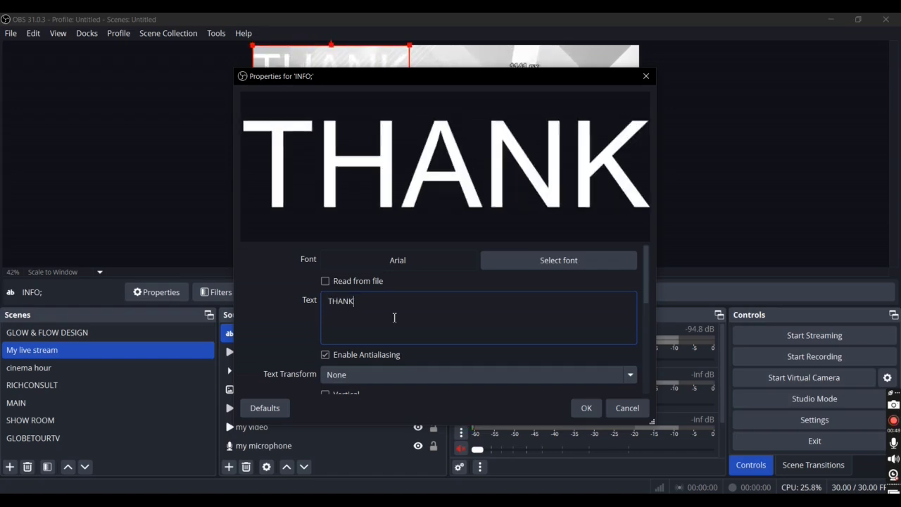
type("S F")
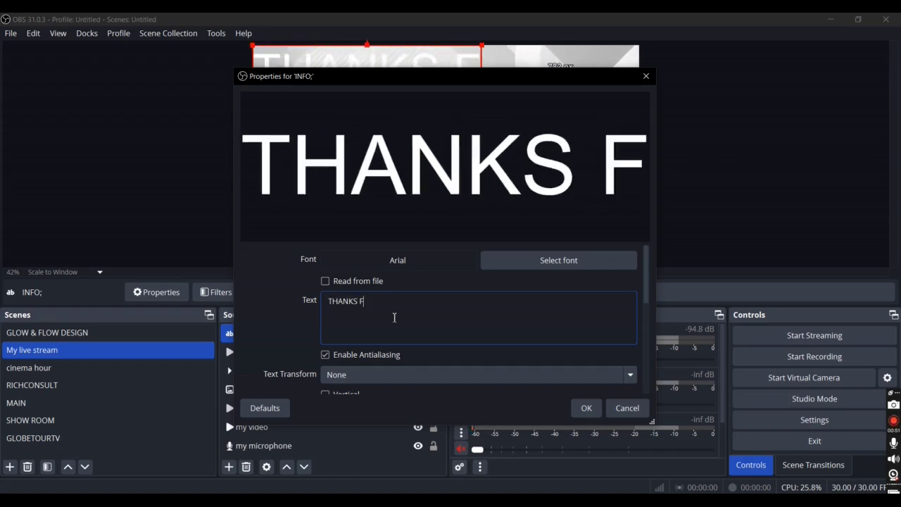
type("OR WATV")
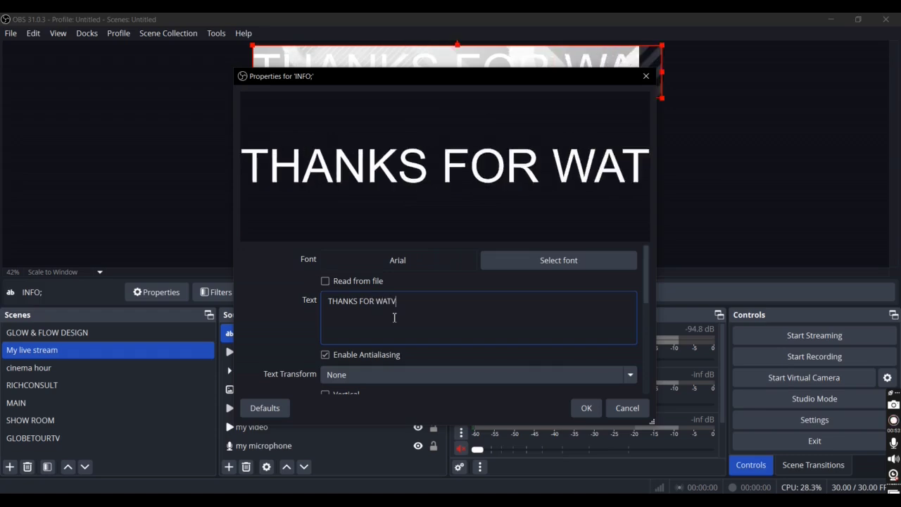
key("BackSpace")
type("CHI")
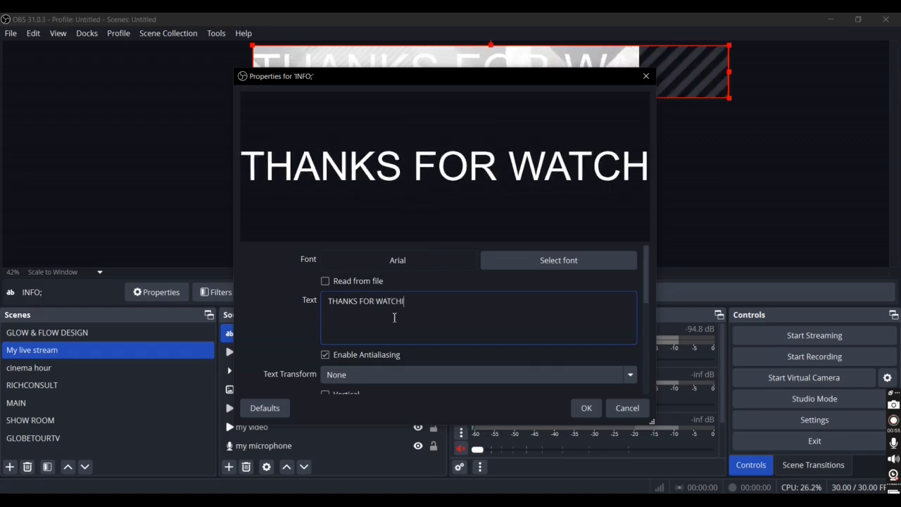
type("NG")
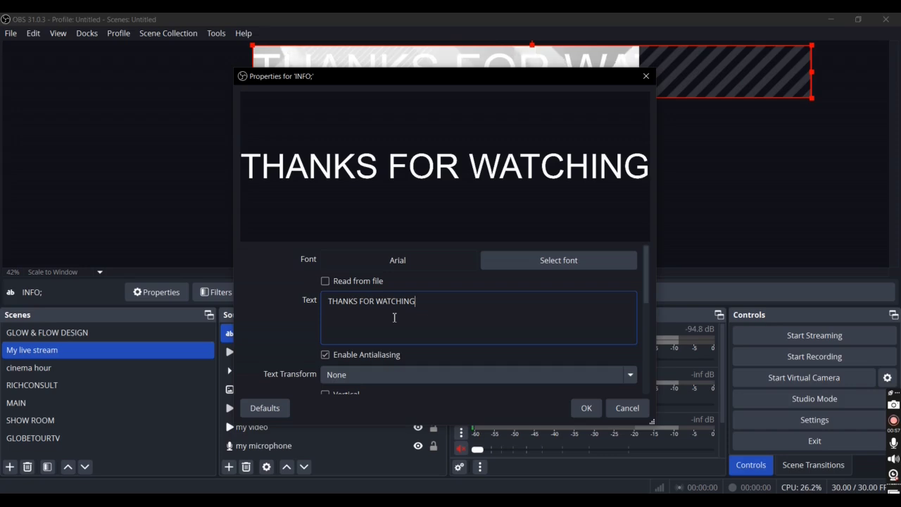
type(" THIS V")
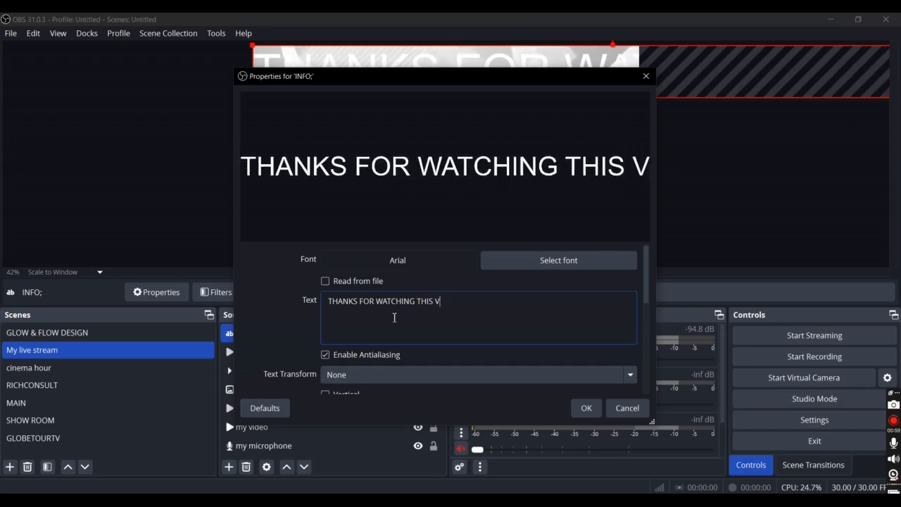
type("IDEO")
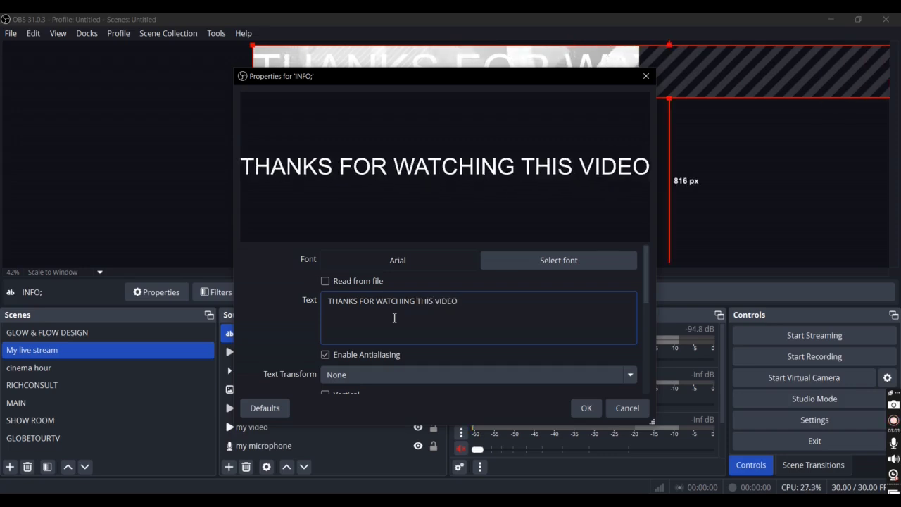
type(", J")
key("BackSpace")
type("H")
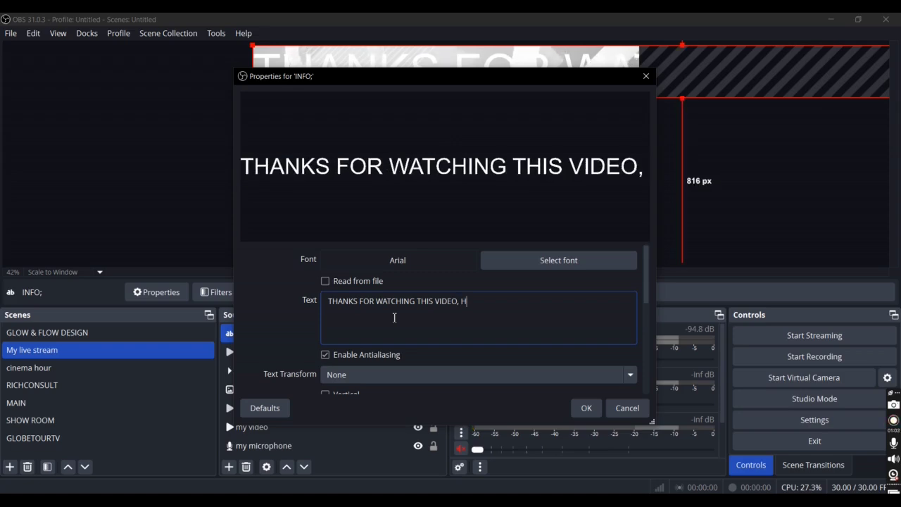
key("BackSpace")
type("KIN")
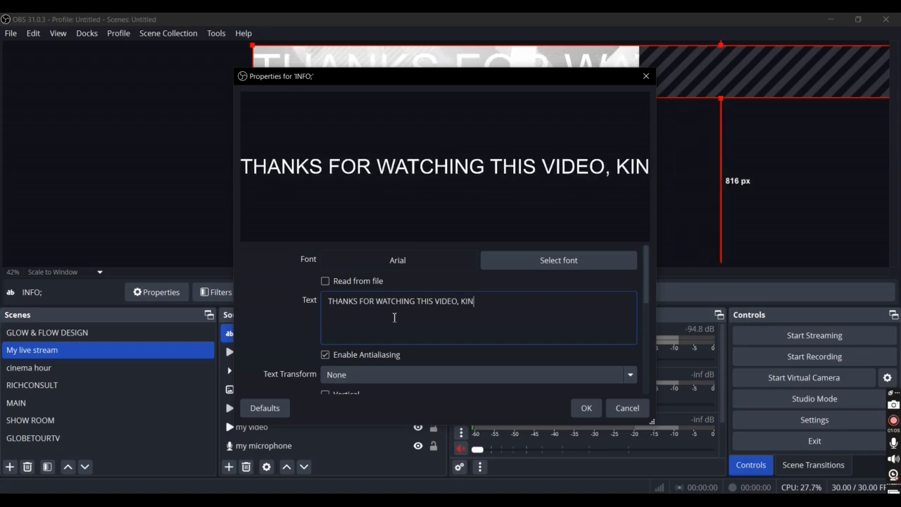
type("DLY S")
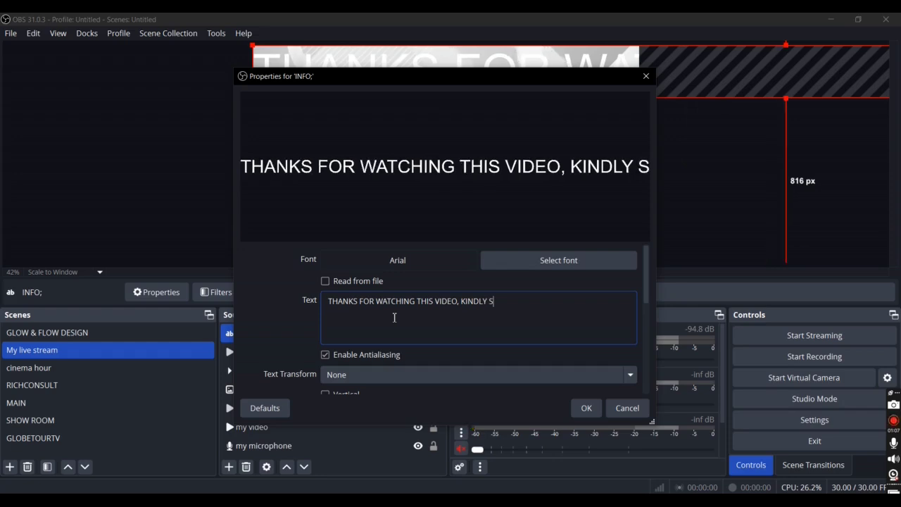
type("UB")
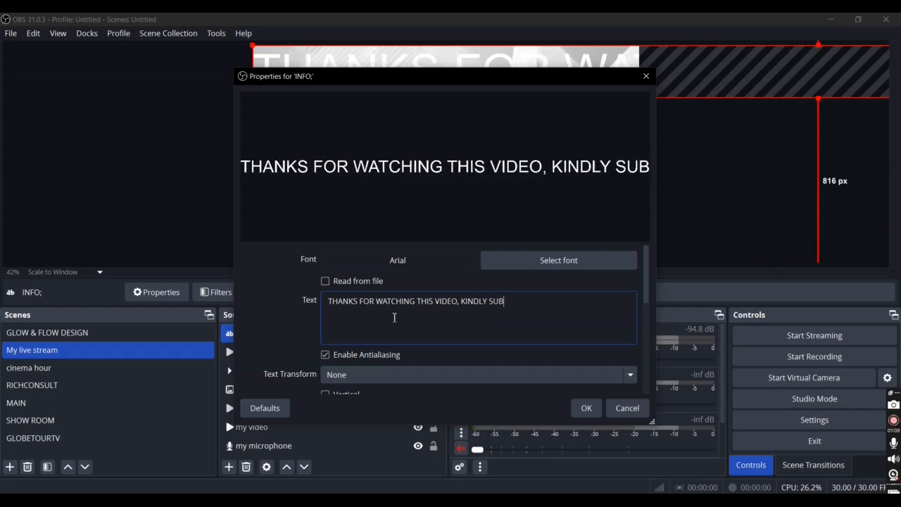
type("SCRIBE TO MY CHANNEL FOR MO")
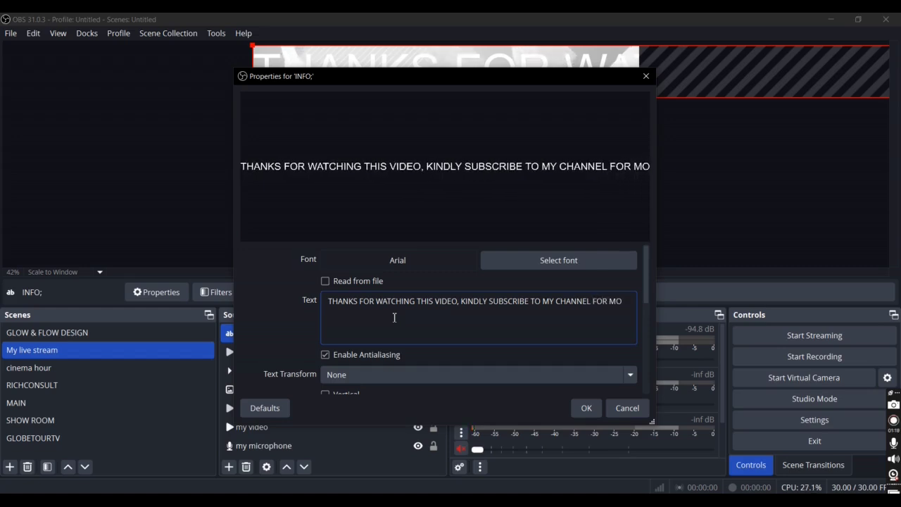
type("RE GREATE ")
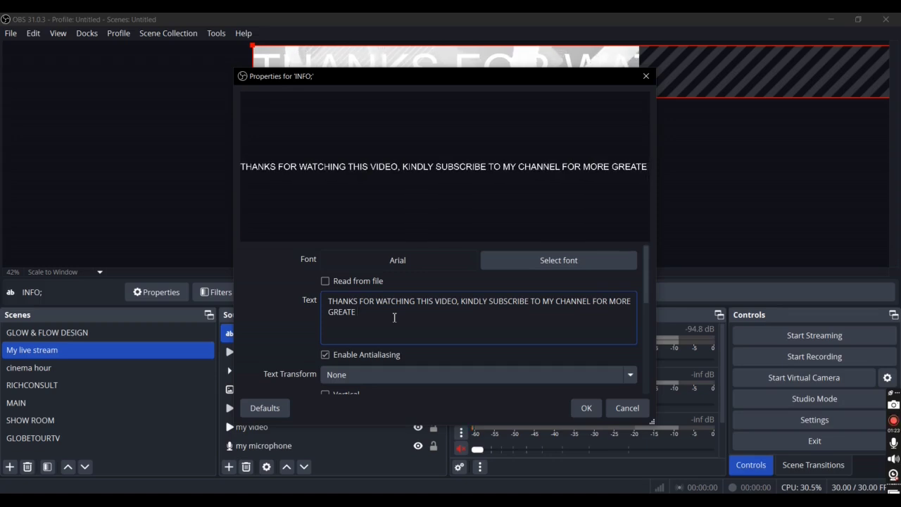
type("CONTEN")
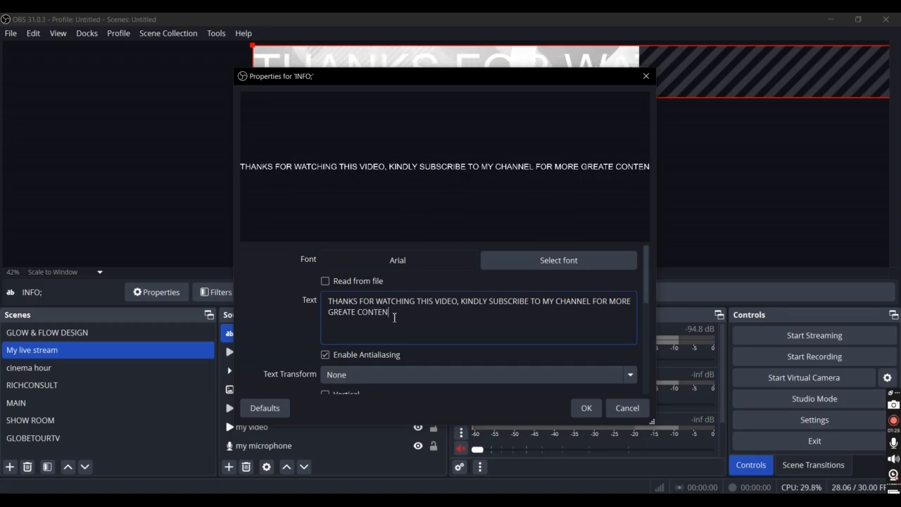
type("T LIKE")
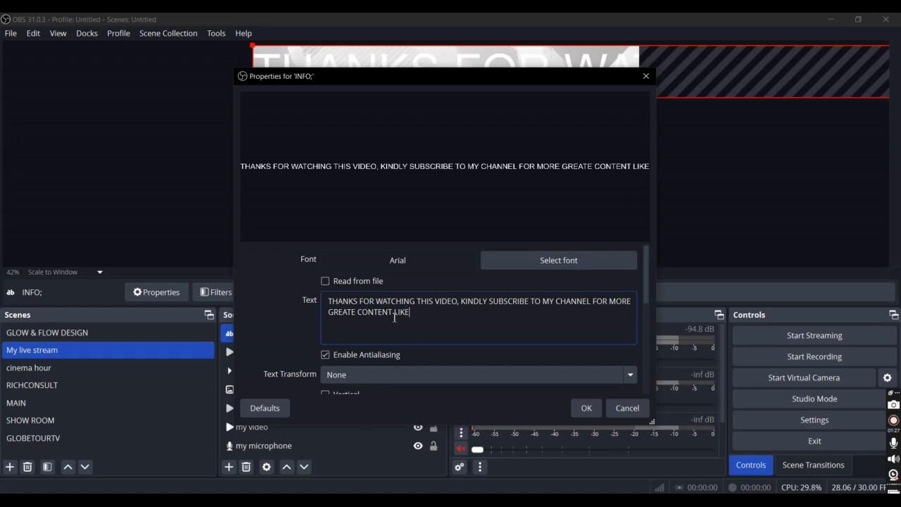
type(" THIS")
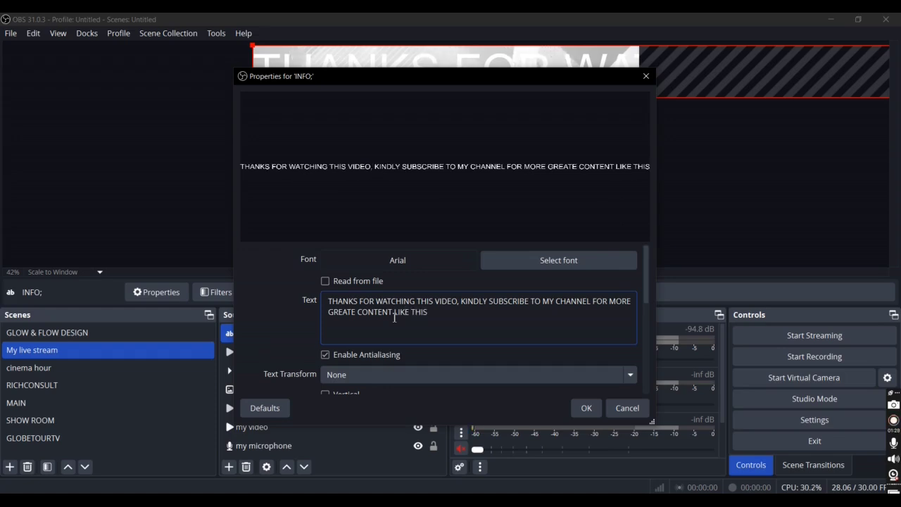
type(".")
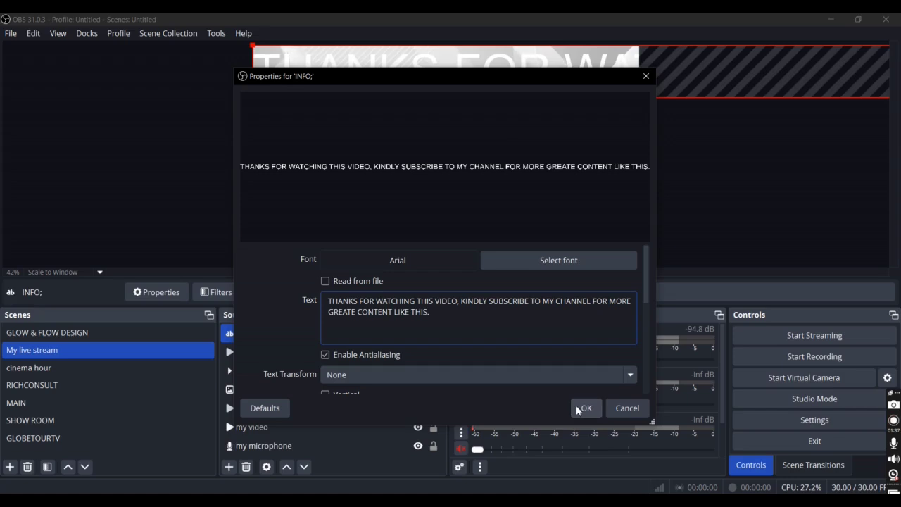
Step: Set the text font to Algerian Regular, keep the colour #ffffff, and accept the text source's properties
left_click(518, 257)
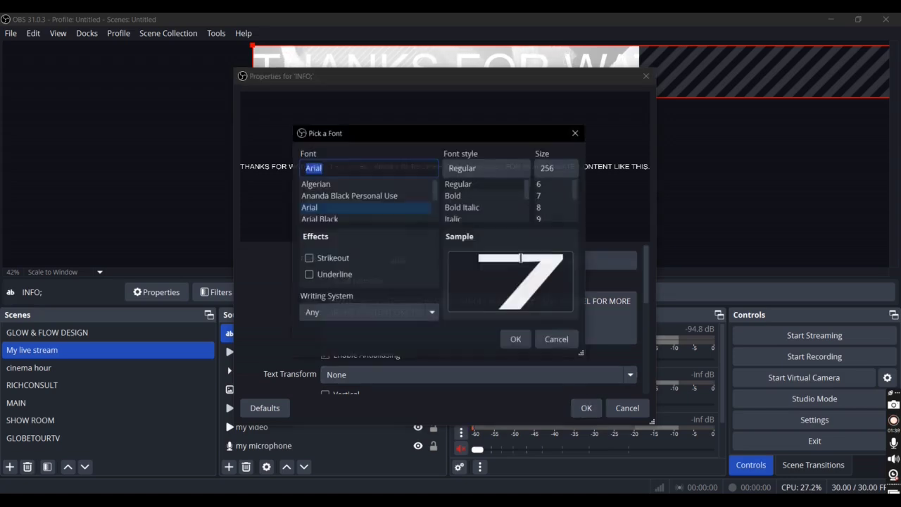
left_click(359, 183)
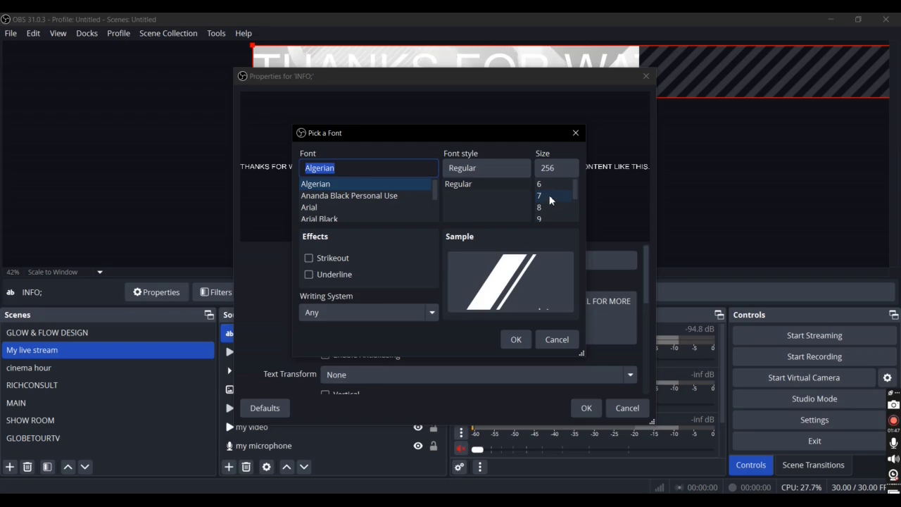
left_click(515, 341)
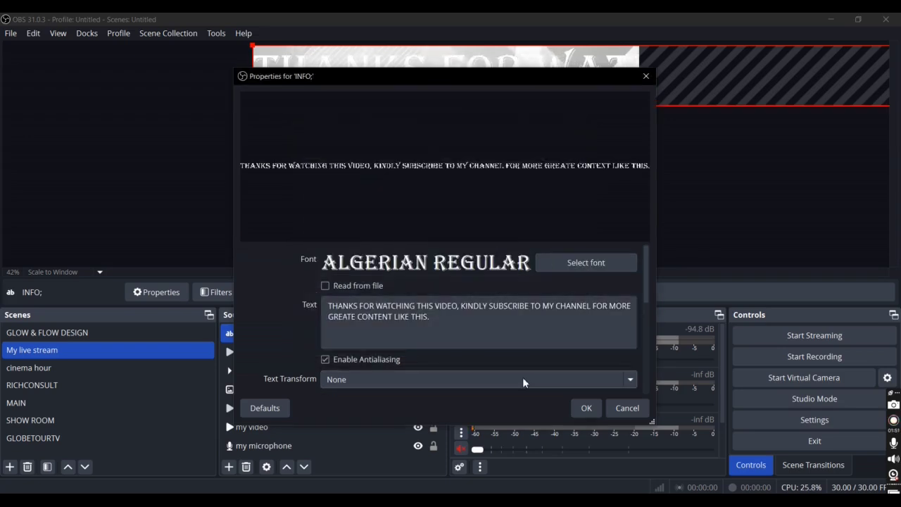
scroll(524, 354, "down", 1)
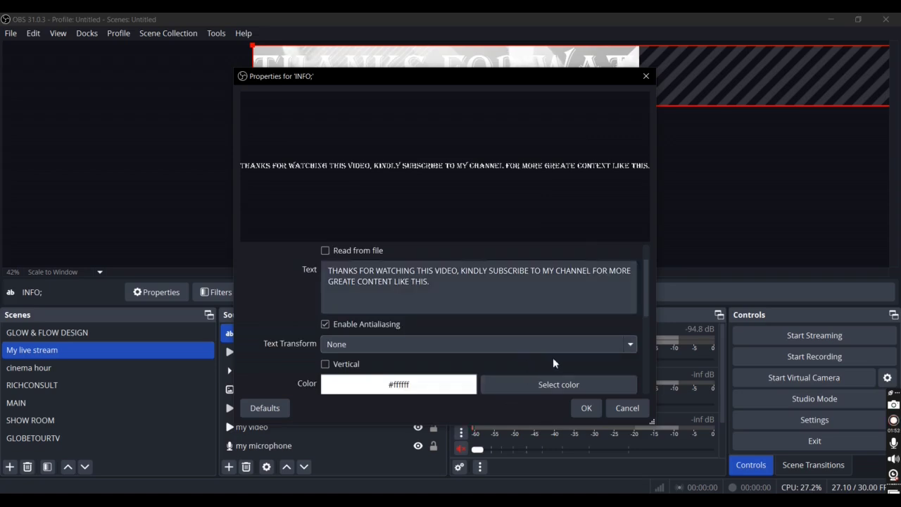
left_click(513, 386)
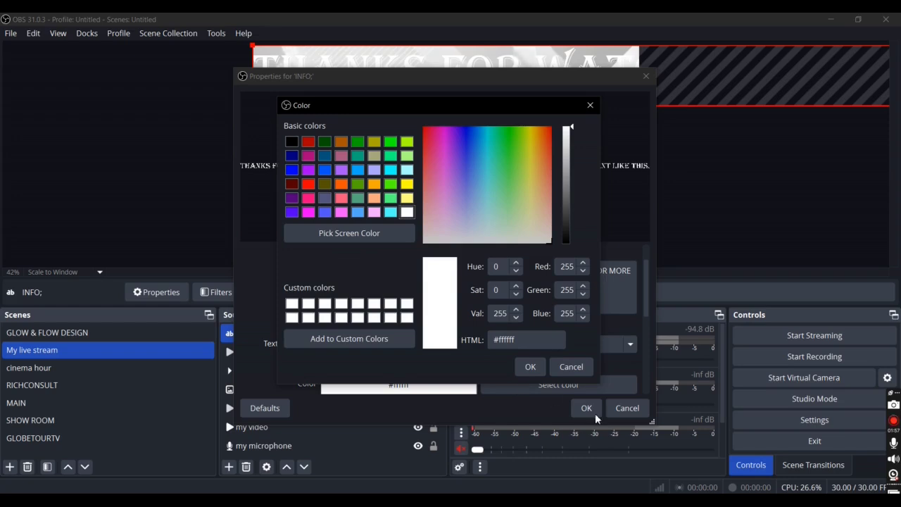
left_click(530, 366)
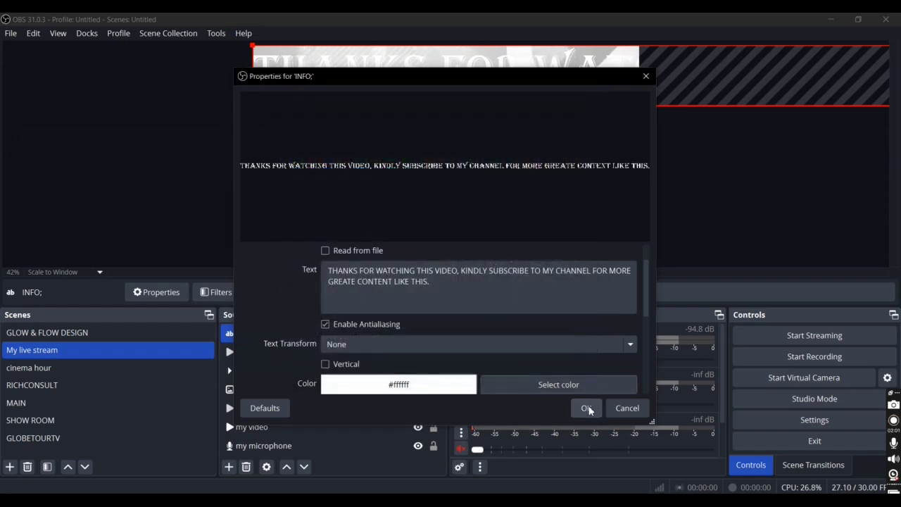
left_click(587, 408)
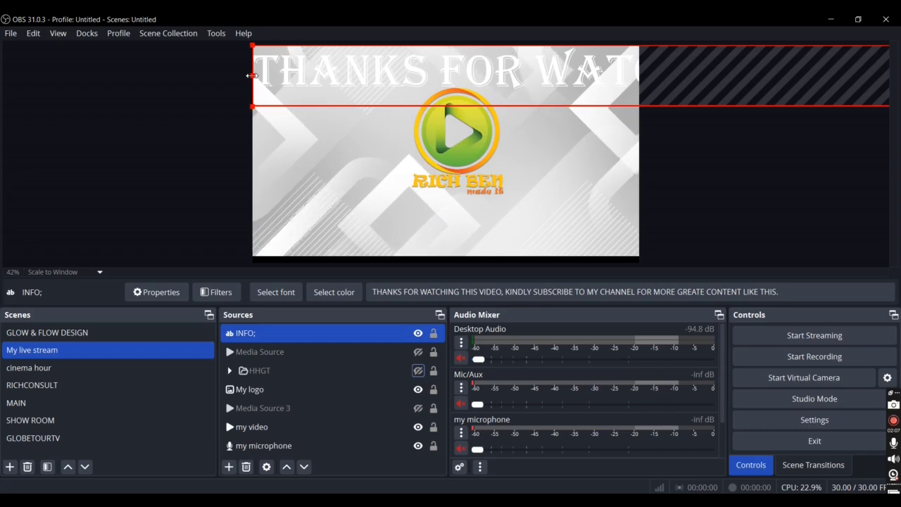
Step: Scale down the INFO; text and move it into the lower part of the canvas, extending past both side edges
left_click_drag(253, 75, 619, 83)
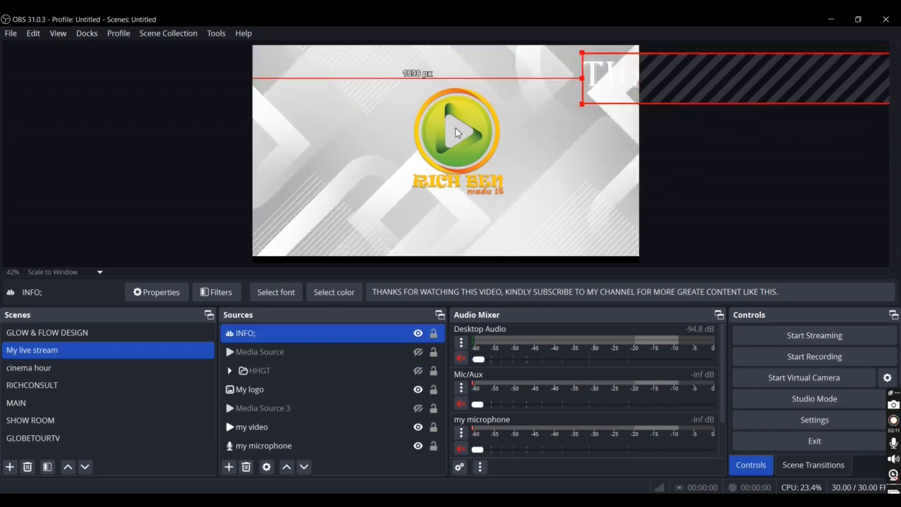
left_click_drag(724, 93, 362, 204)
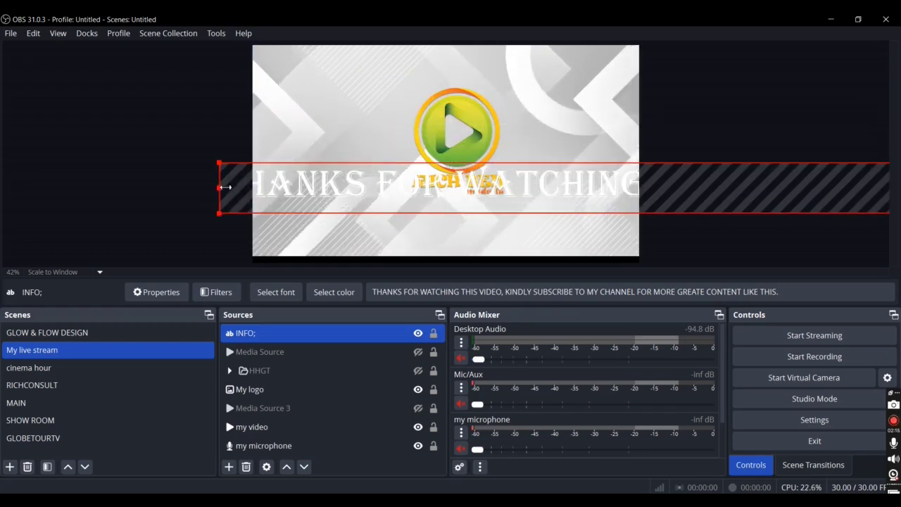
left_click_drag(224, 187, 609, 199)
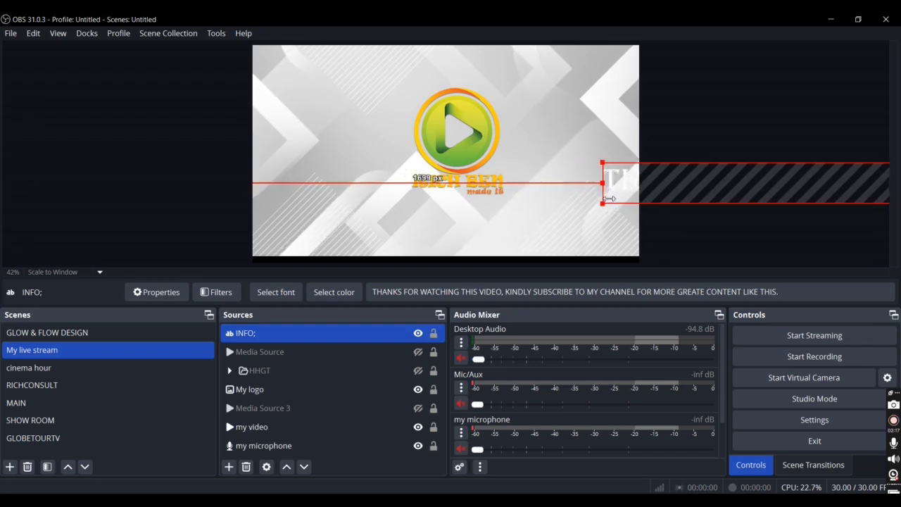
left_click_drag(654, 176, 485, 226)
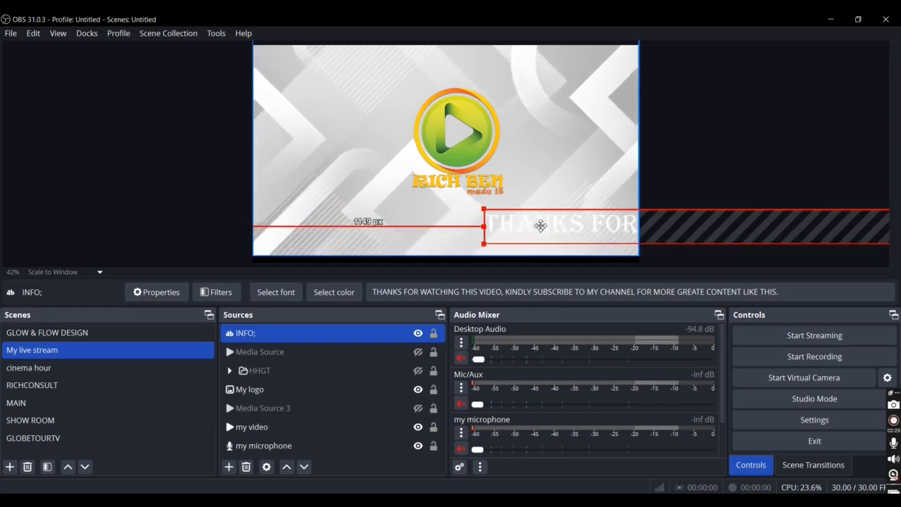
left_click_drag(541, 226, 356, 228)
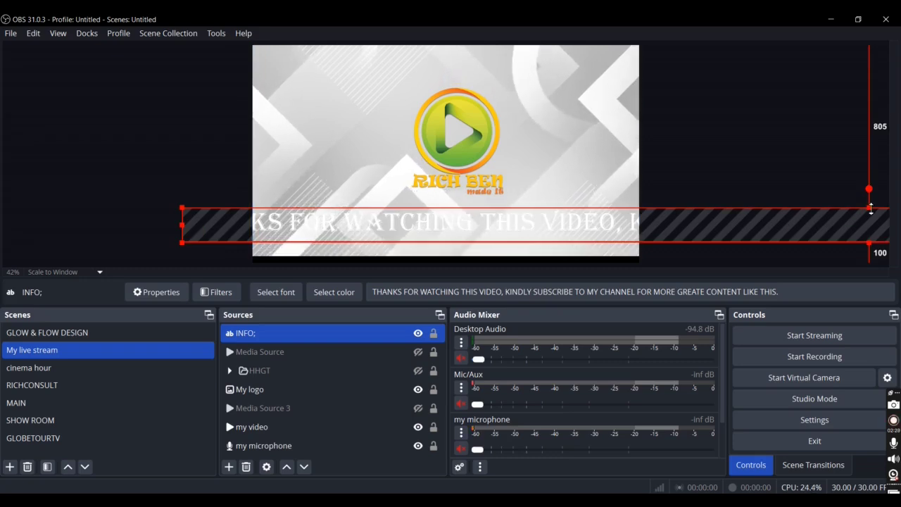
Step: Shrink the INFO; text further and place it at the canvas's left edge, about 34 px above the bottom
left_click_drag(871, 207, 870, 222)
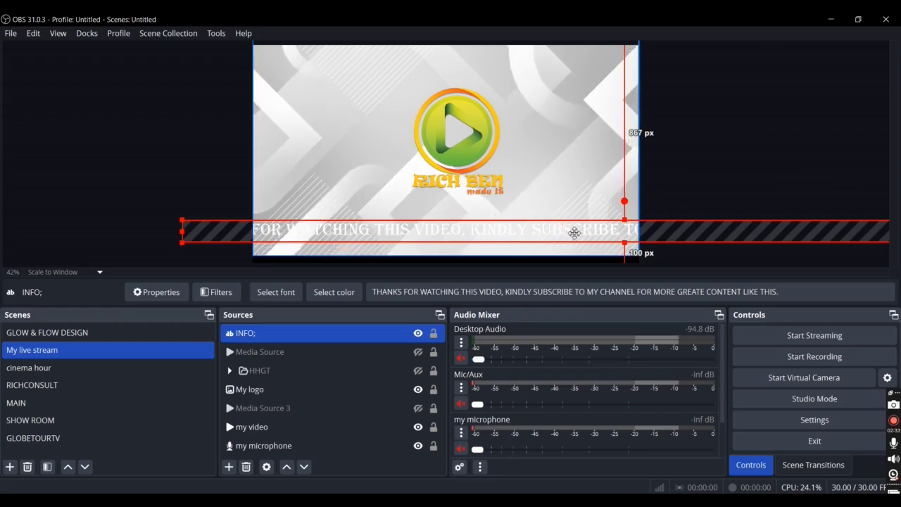
left_click_drag(574, 232, 605, 240)
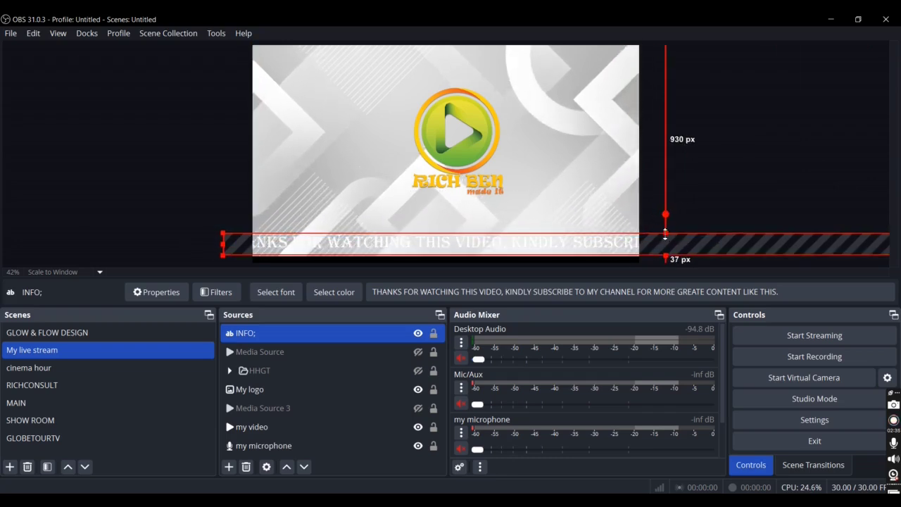
left_click_drag(665, 234, 667, 241)
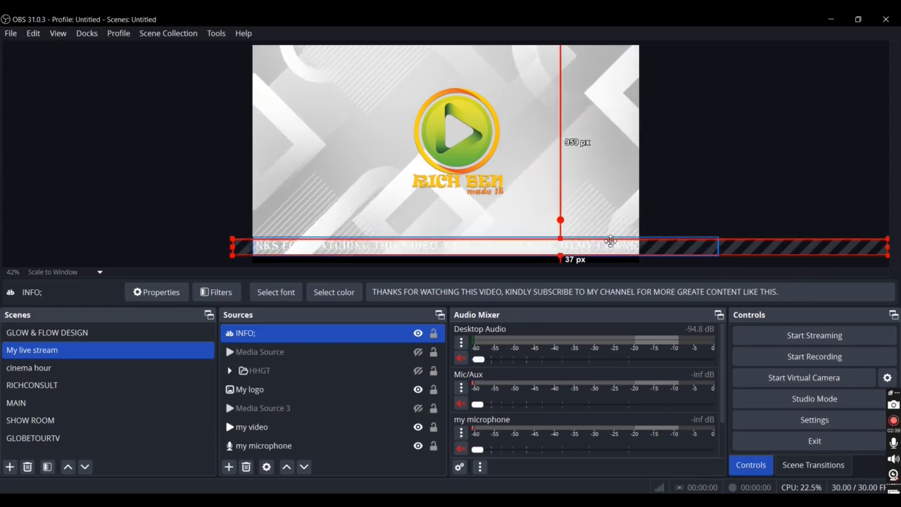
left_click_drag(611, 241, 620, 244)
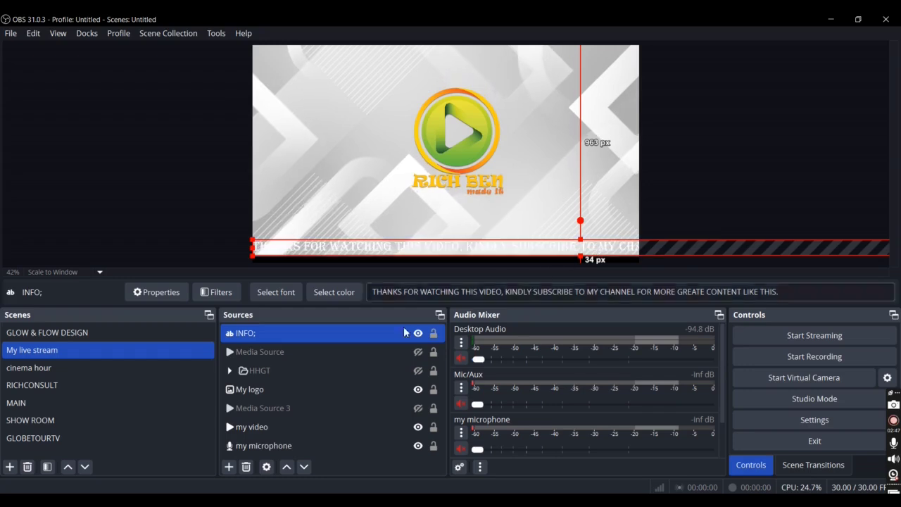
Step: Add a new visible Image source named "Q1" to the My live stream scene
left_click(338, 390, "ctrl")
left_click(339, 389, "ctrl")
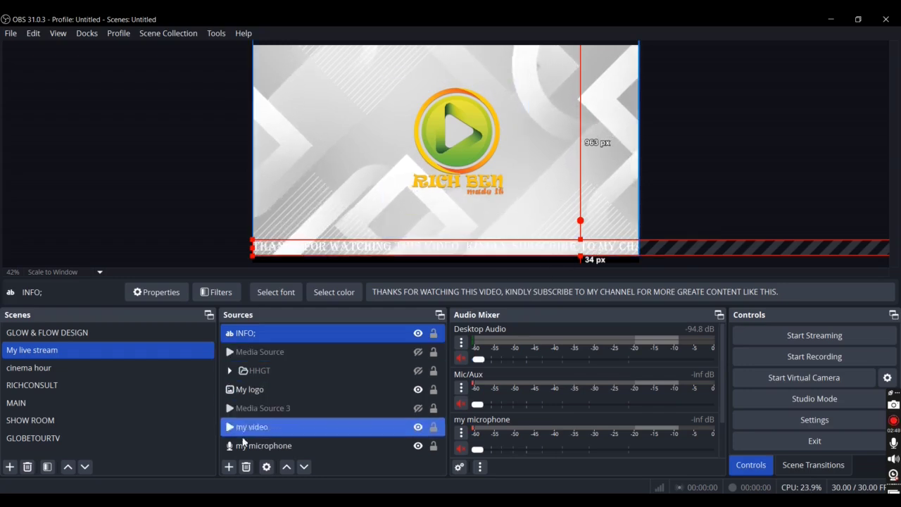
left_click(228, 467)
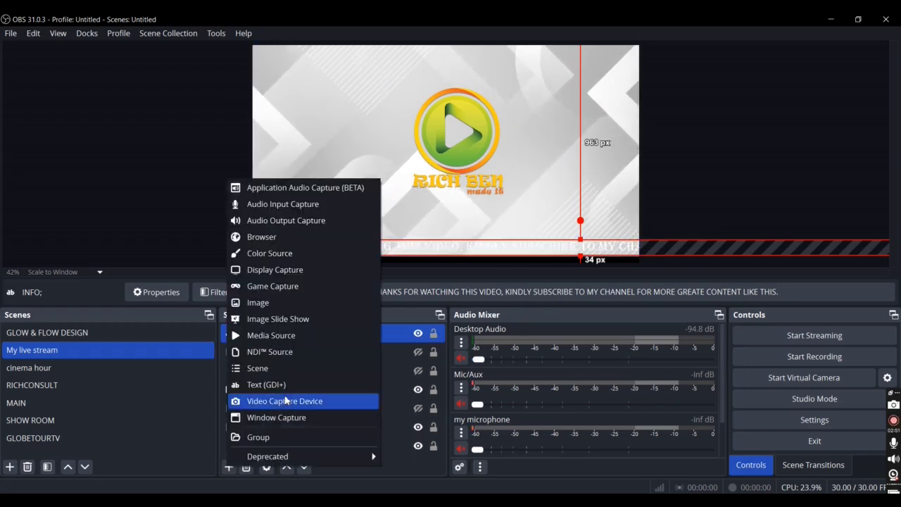
left_click(289, 303)
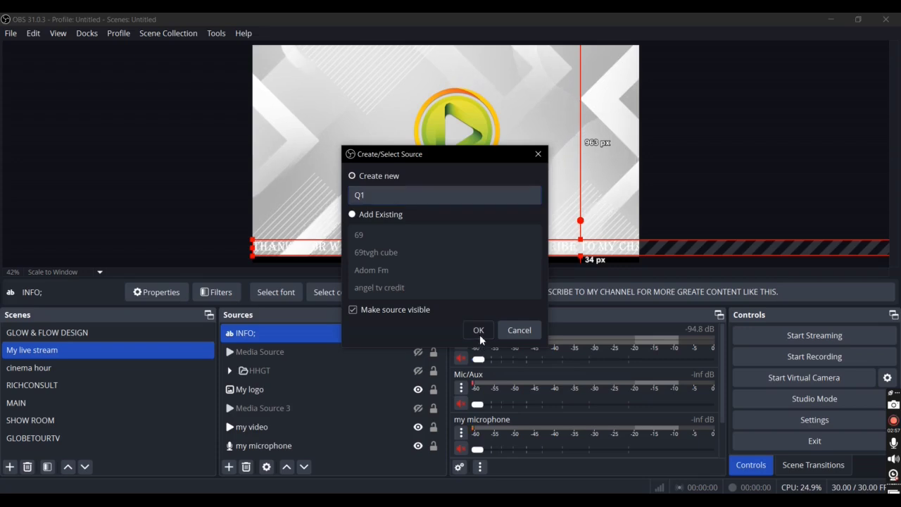
left_click(479, 332)
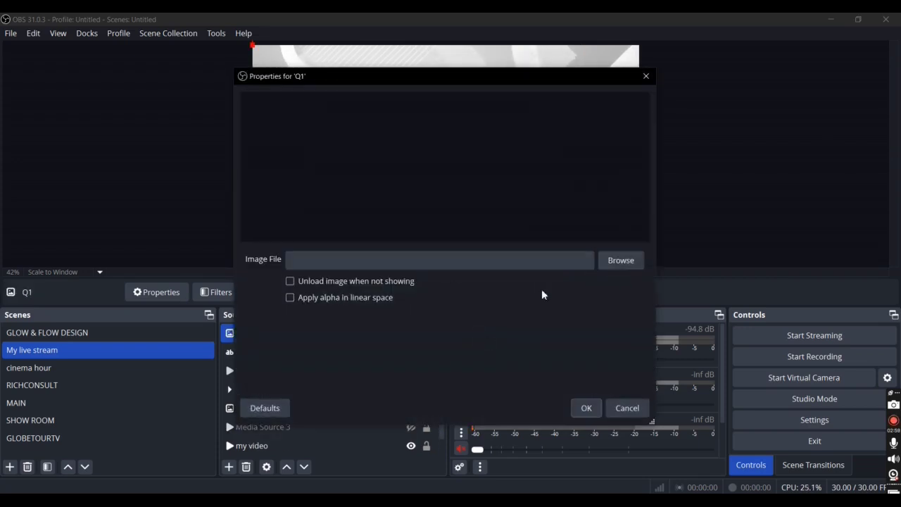
Step: Load fluid-abstract-blue-background-free-vector.jpg from the Desktop as Q1's image file and accept its properties
left_click(607, 263)
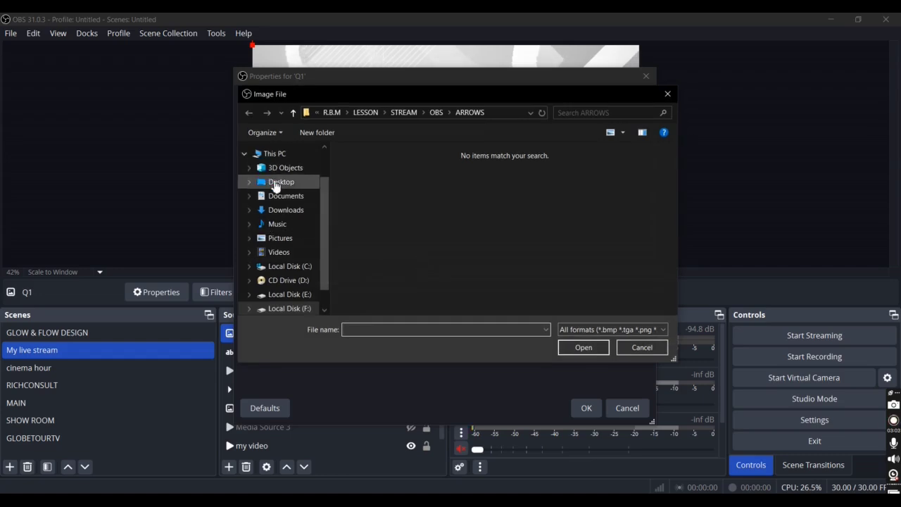
left_click(274, 182)
scroll(462, 211, "down", 5)
left_click(364, 189)
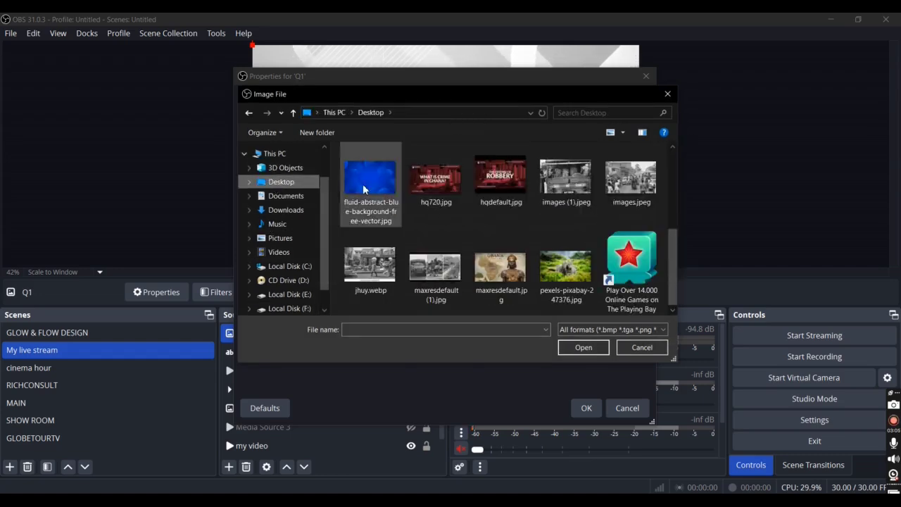
double_click(364, 190)
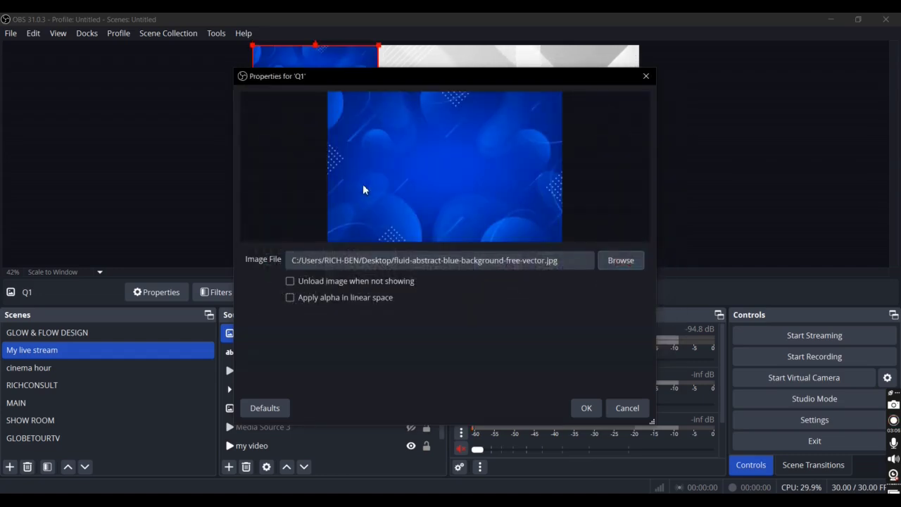
left_click(588, 407)
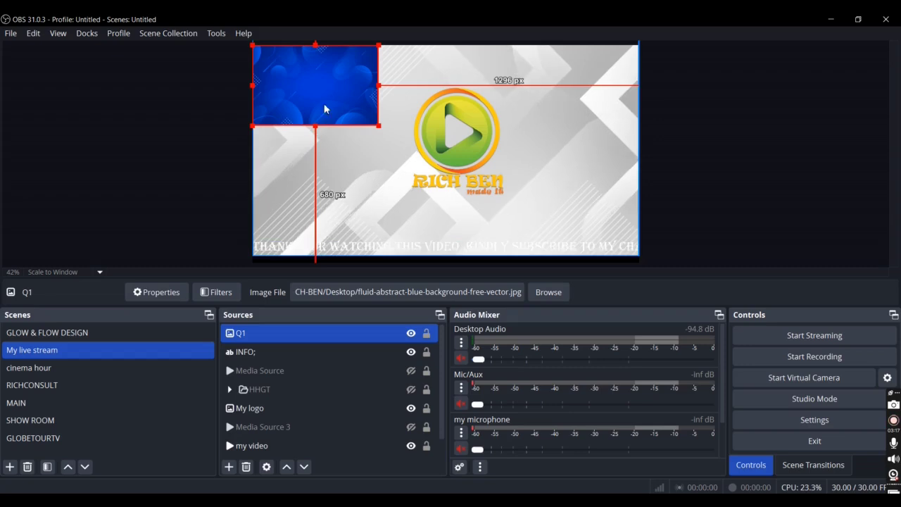
Step: Stretch the Q1 image into a thin full-width strip about 37 px above the canvas bottom and place it behind the INFO; text
left_click_drag(322, 101, 324, 233)
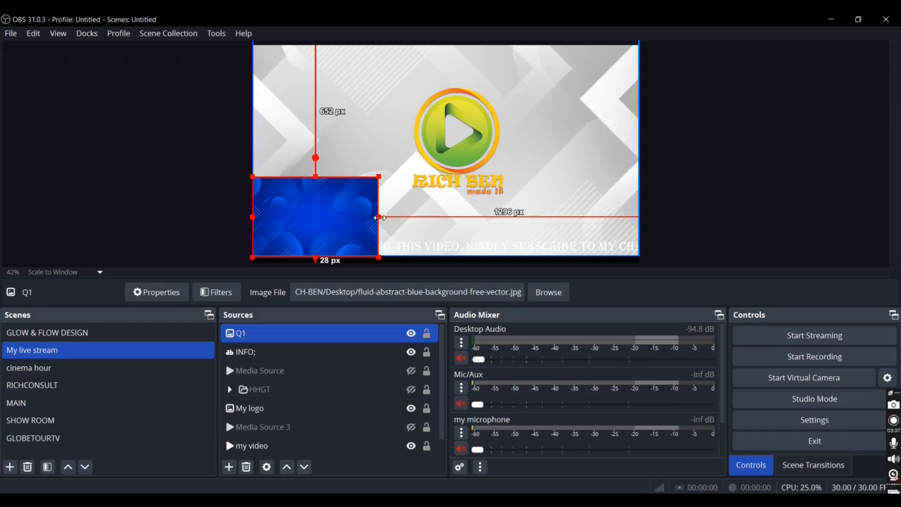
left_click_drag(378, 217, 637, 226)
left_click_drag(446, 177, 448, 243)
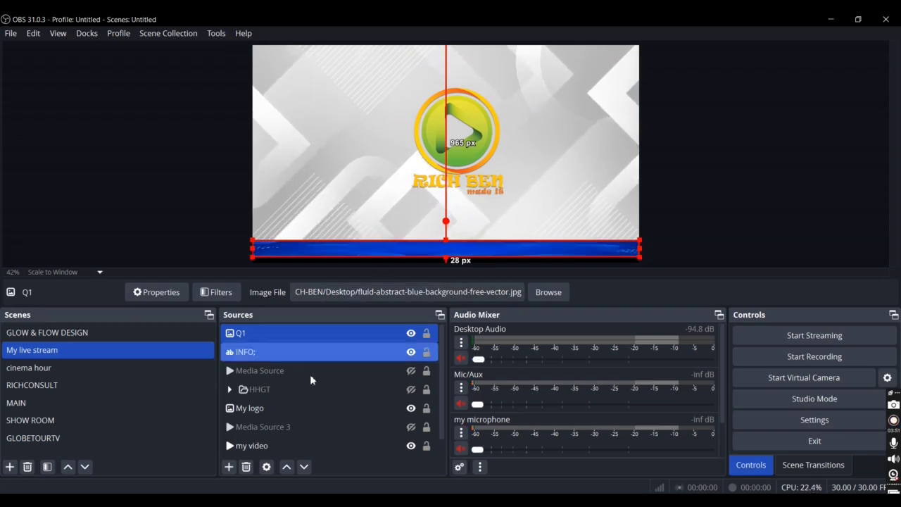
left_click(305, 468)
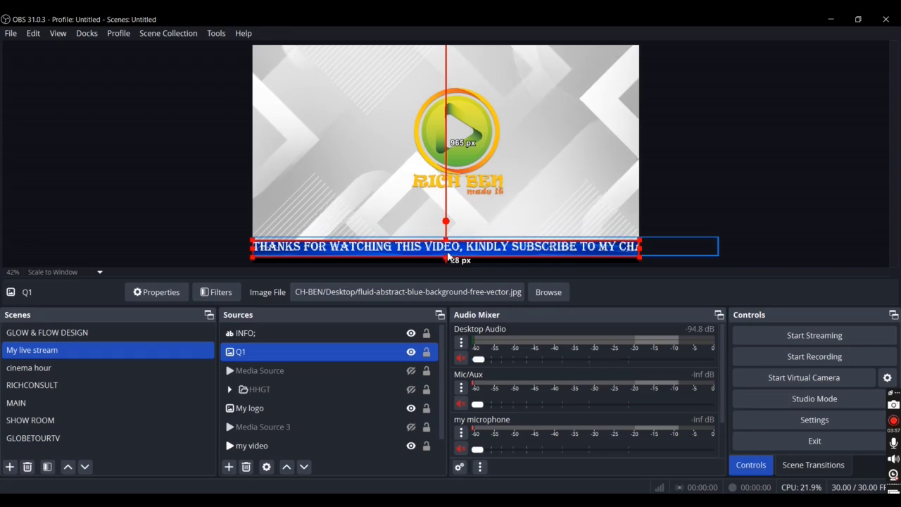
left_click_drag(448, 257, 449, 250)
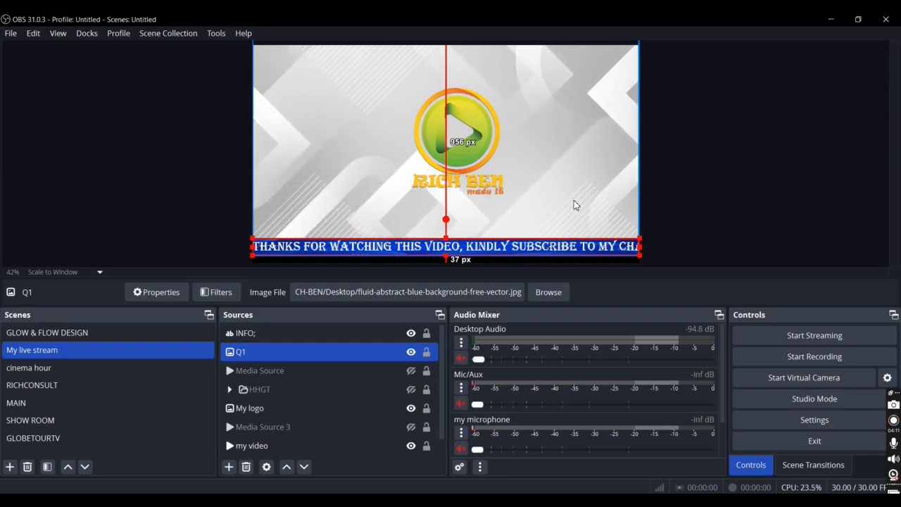
Step: Add a Scroll effect filter to the INFO; text source, keeping the filter name "Scroll"
left_click(365, 329)
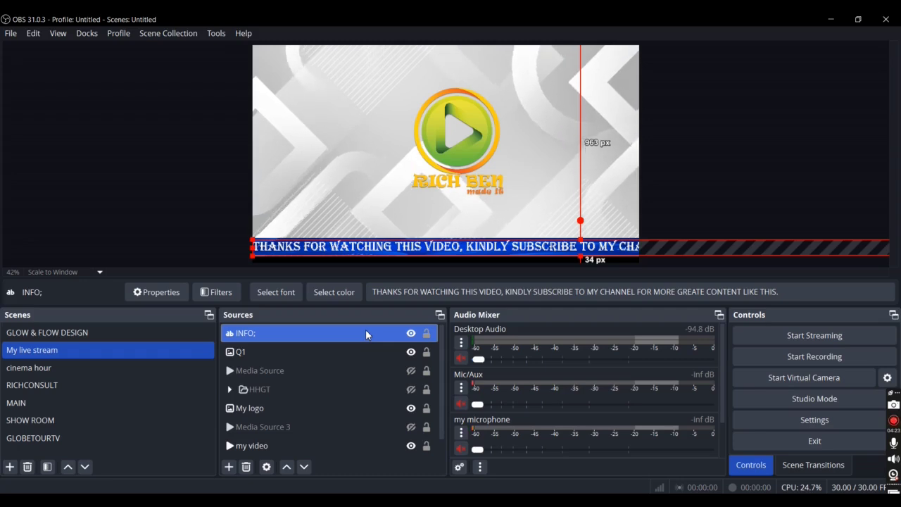
right_click(365, 329)
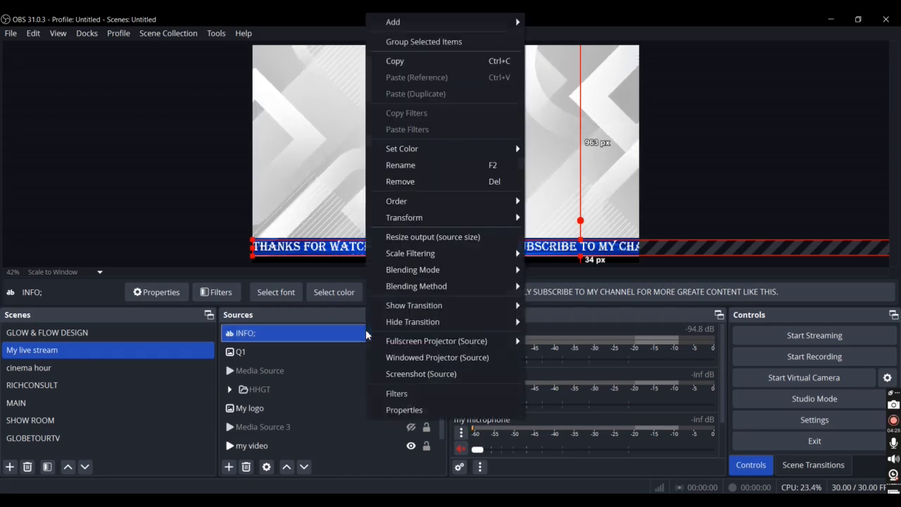
left_click(400, 391)
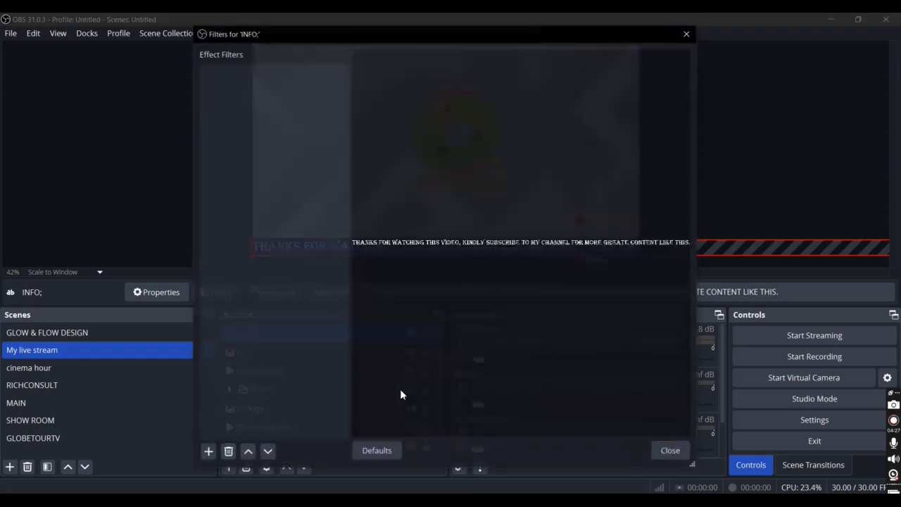
left_click(207, 454)
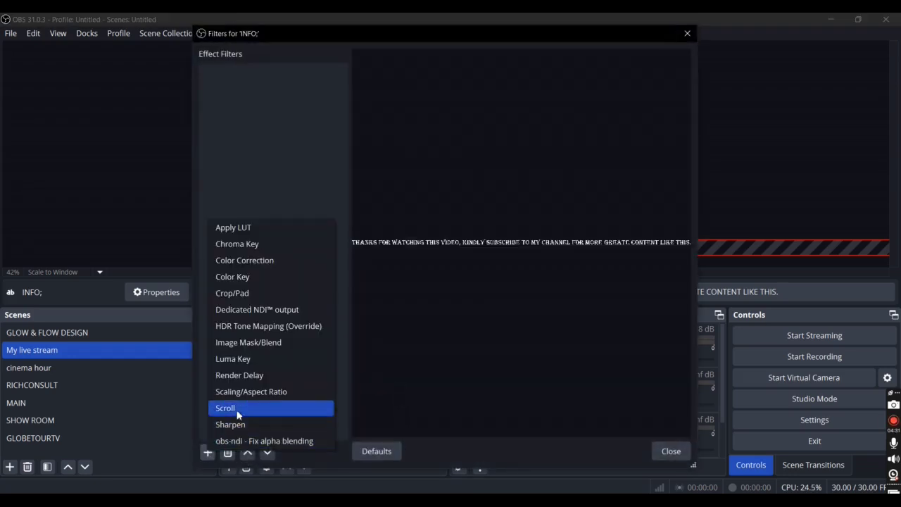
left_click(238, 414)
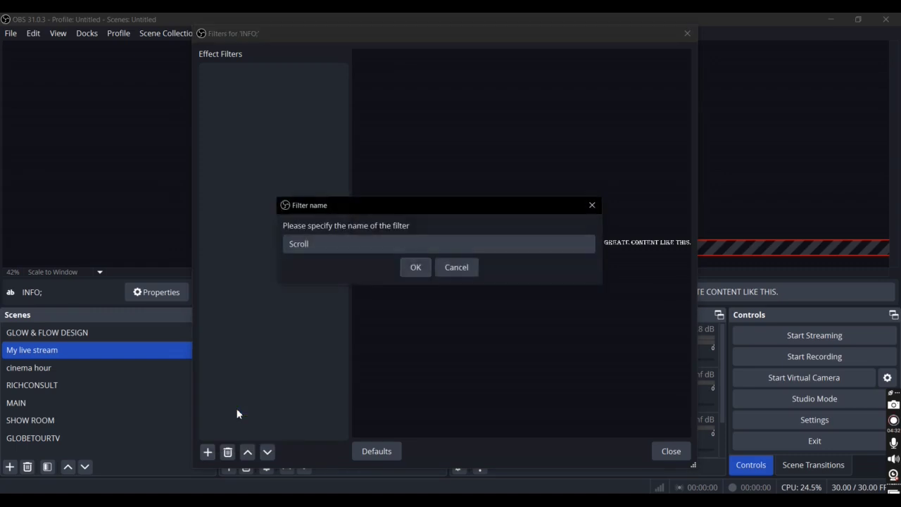
left_click(414, 267)
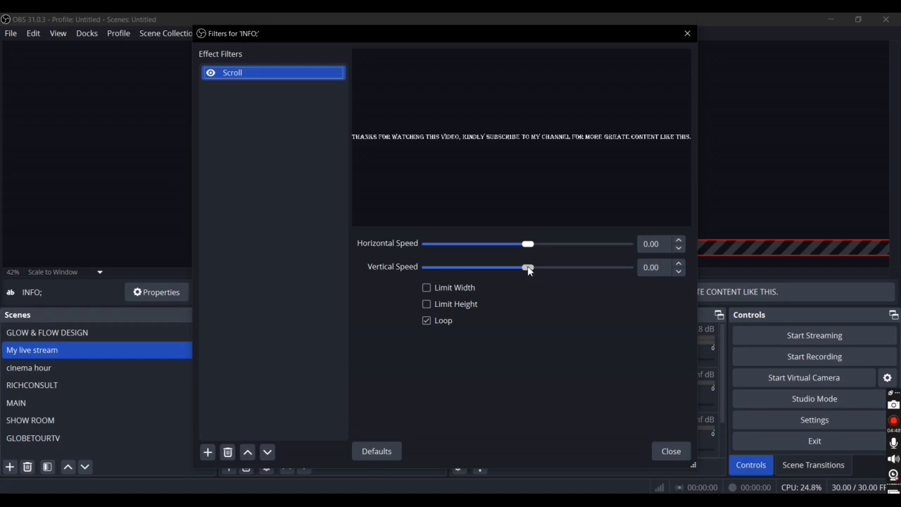
Step: Try the Scroll filter with a vertical speed of 251 and reset the vertical speed to 0
left_click_drag(529, 270, 577, 271)
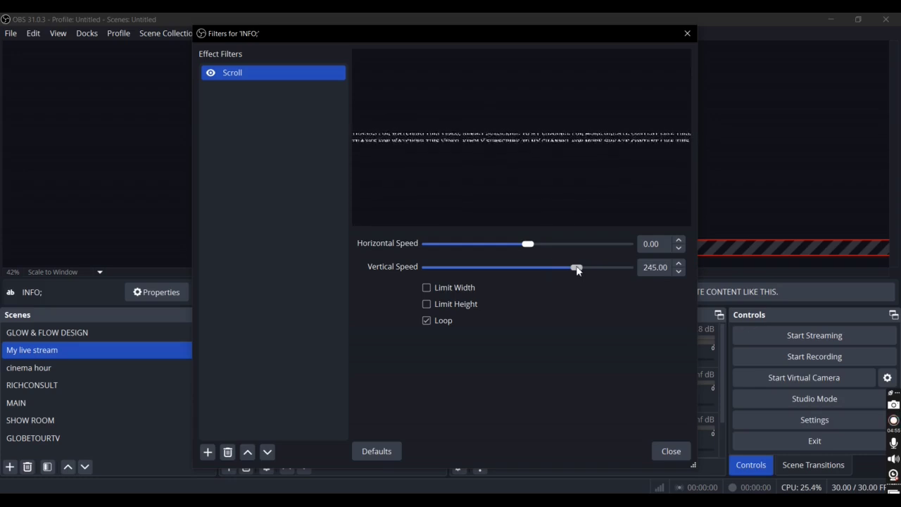
mouse_move(578, 272)
left_mouse_down()
mouse_move(453, 271)
mouse_move(578, 266)
left_mouse_up()
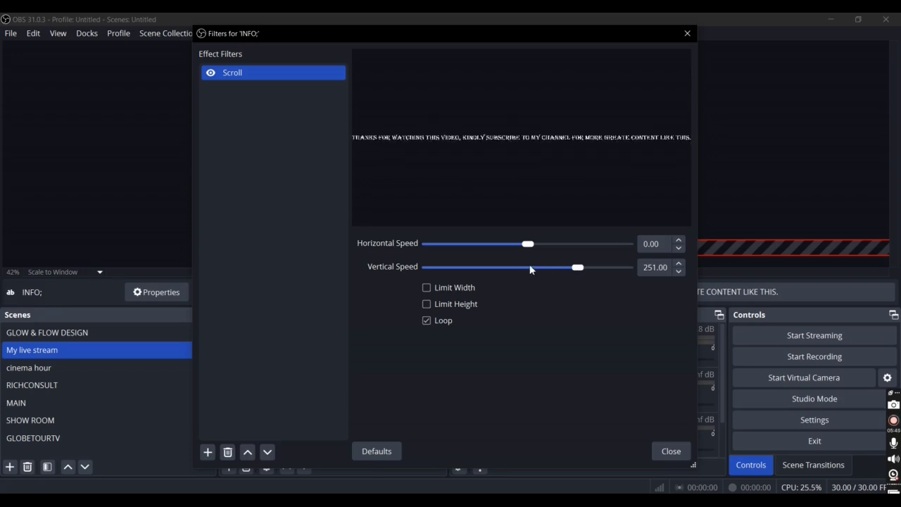
left_click_drag(578, 269, 528, 272)
left_click(679, 263)
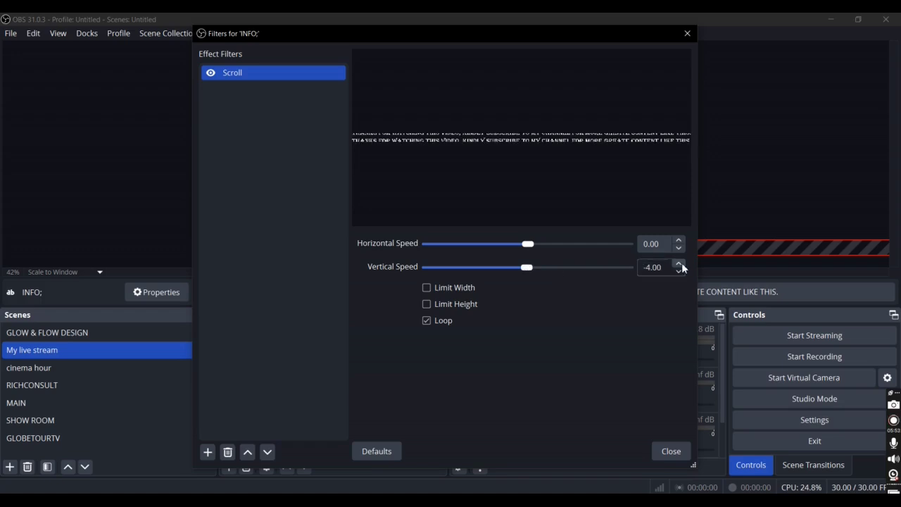
left_click(680, 264)
left_click(681, 264)
left_click(680, 264)
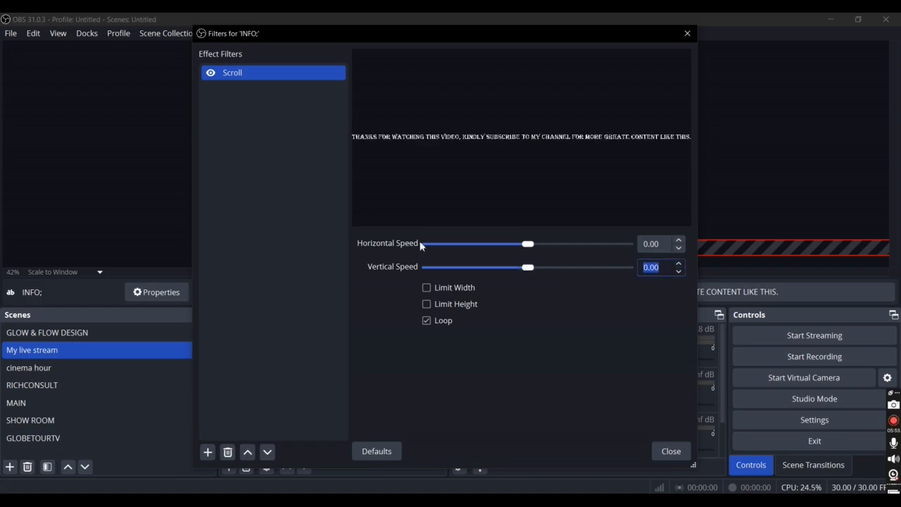
Step: Test leftward and rightward scrolling, set the Scroll filter's horizontal speed to 324, and close the filter settings
left_click_drag(528, 244, 471, 247)
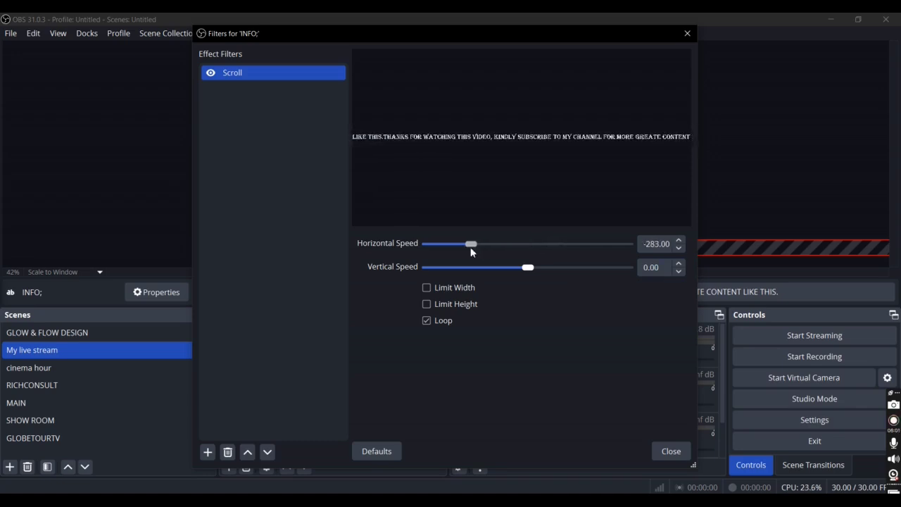
left_click_drag(471, 252, 583, 253)
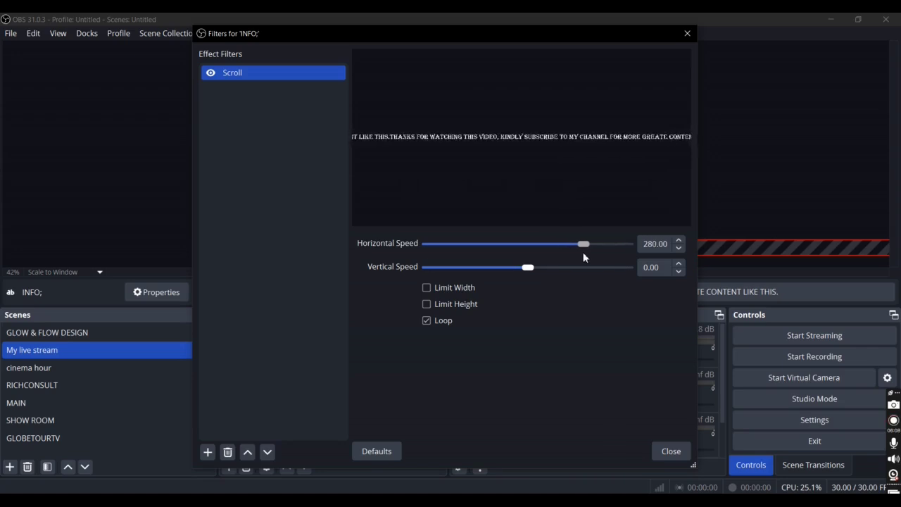
left_click_drag(583, 253, 593, 249)
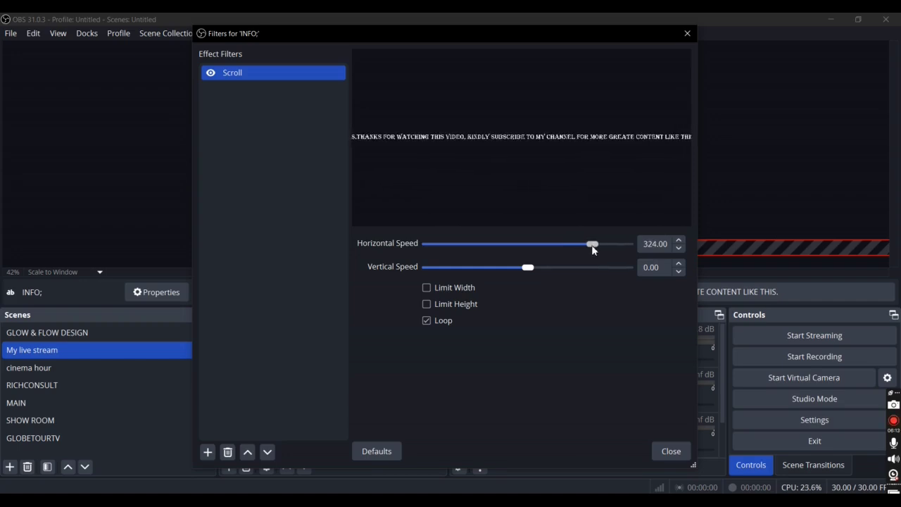
left_click(670, 452)
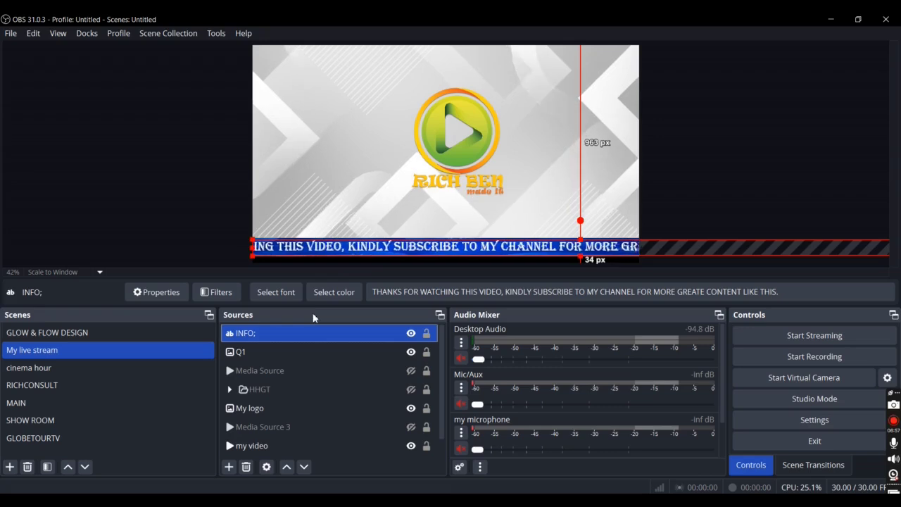
Step: Add extra spaces after "VIDEO," and at the end of the INFO; source's text to separate the phrases and repetitions
double_click(302, 333)
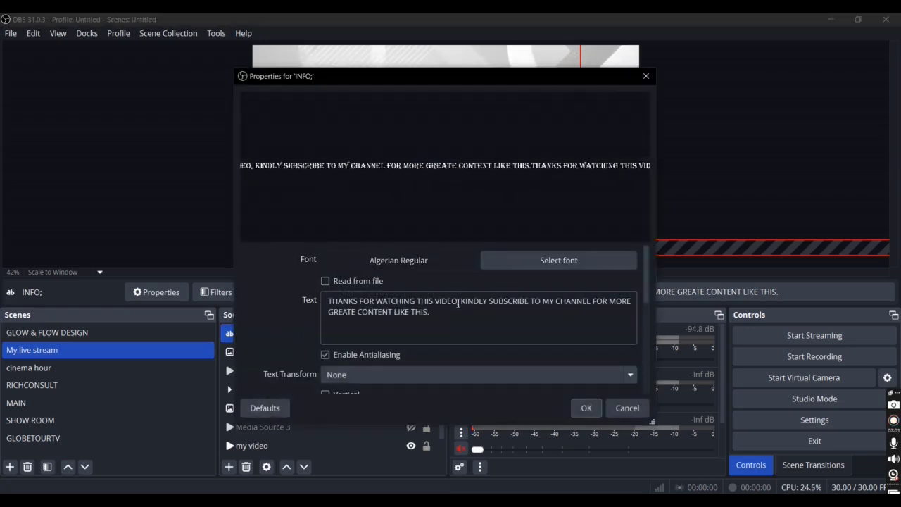
left_click(458, 303)
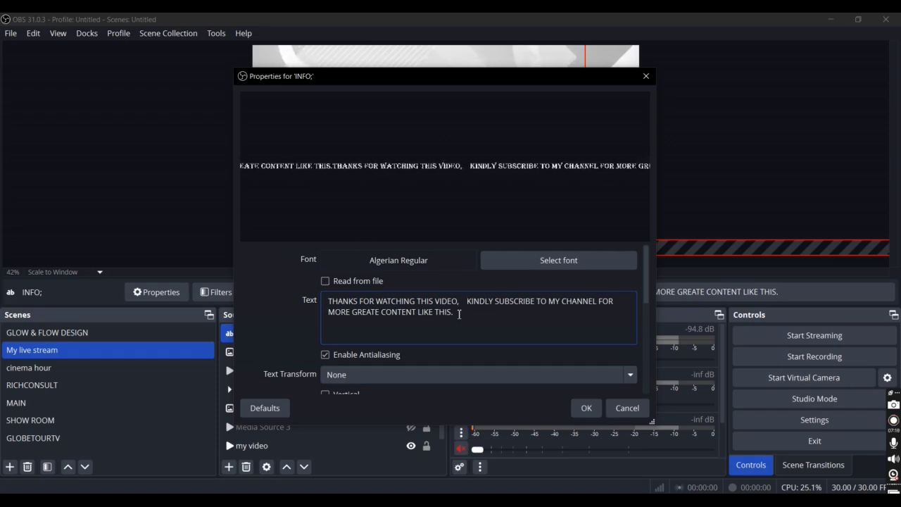
key("BackSpace")
key("BackSpace")
key("BackSpace")
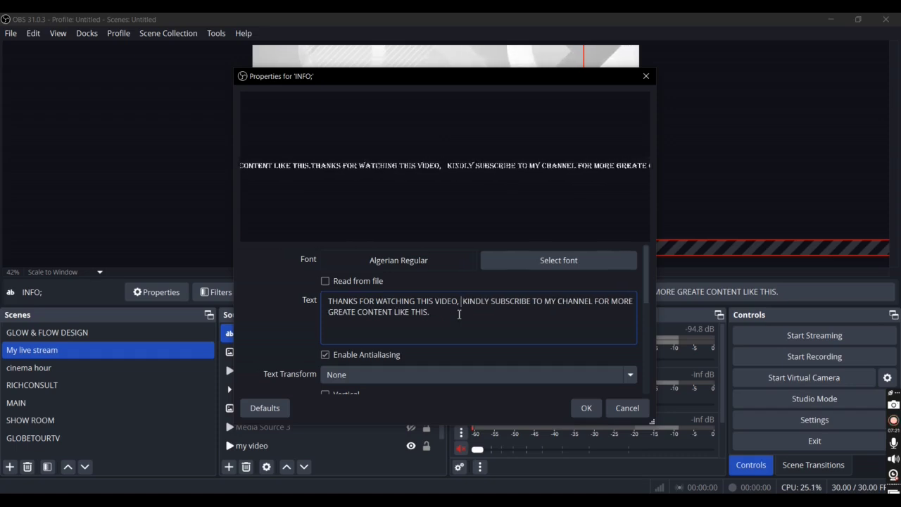
key("BackSpace")
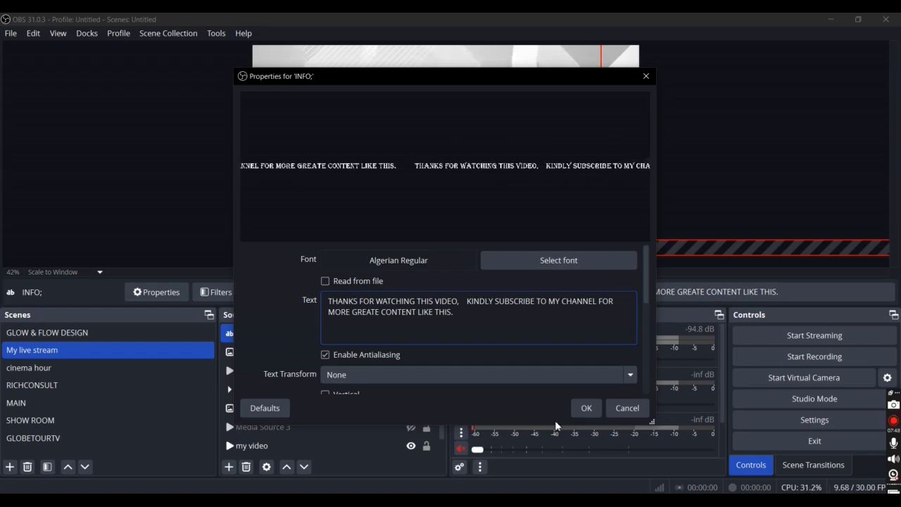
left_click(582, 408)
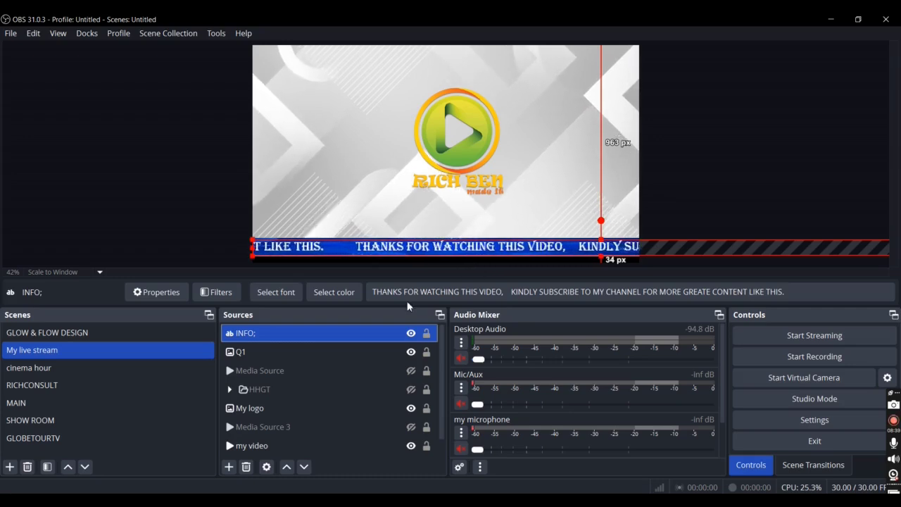
Step: Create a new visible source group named "SCROLLING TEXT" in the My live stream scene
left_click(229, 467)
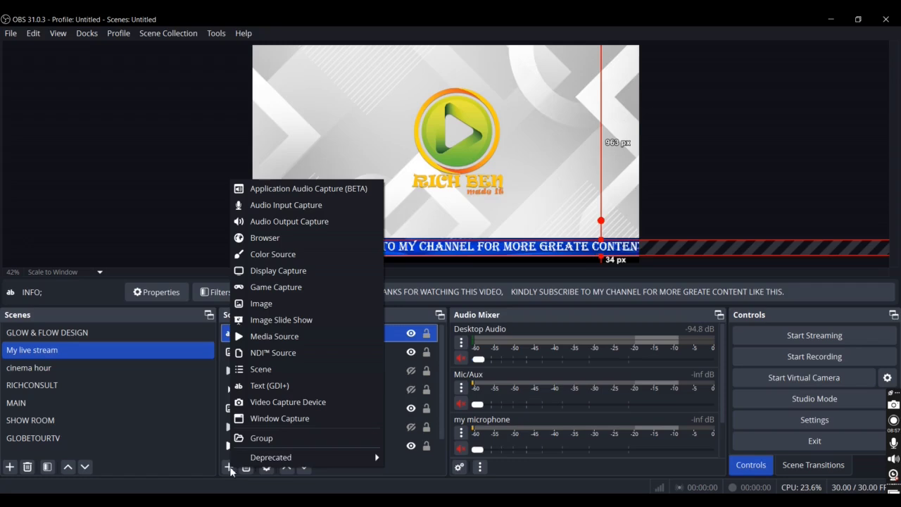
left_click(255, 439)
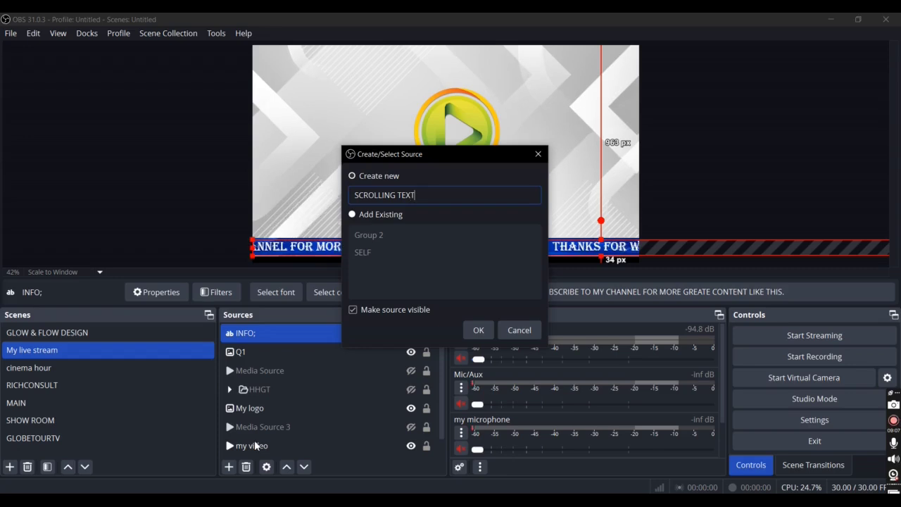
left_click(480, 330)
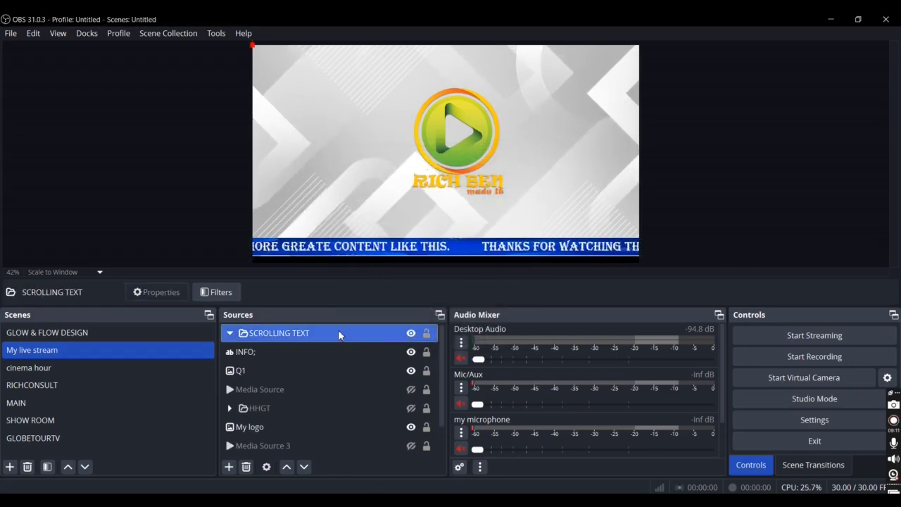
Step: Move the INFO; text and Q1 image together into the SCROLLING TEXT group and collapse the group
left_click(270, 357, "ctrl")
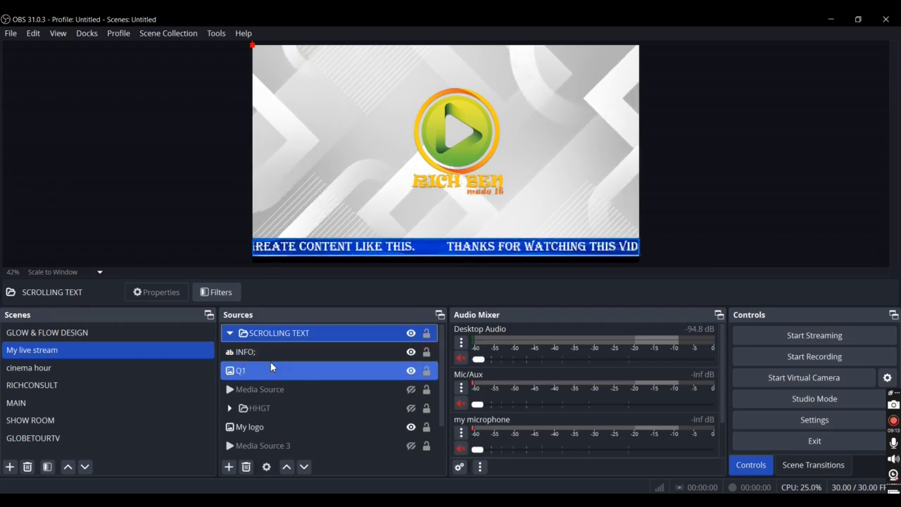
left_click(266, 367)
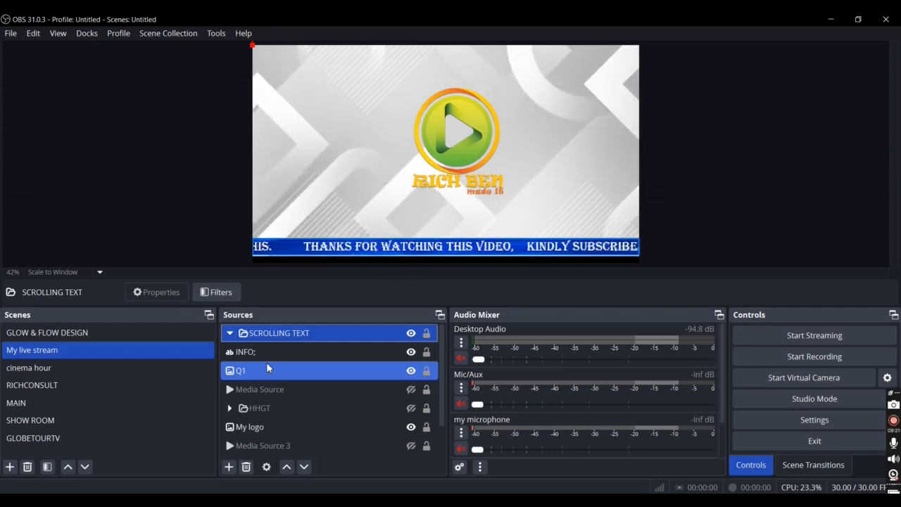
left_click(267, 371)
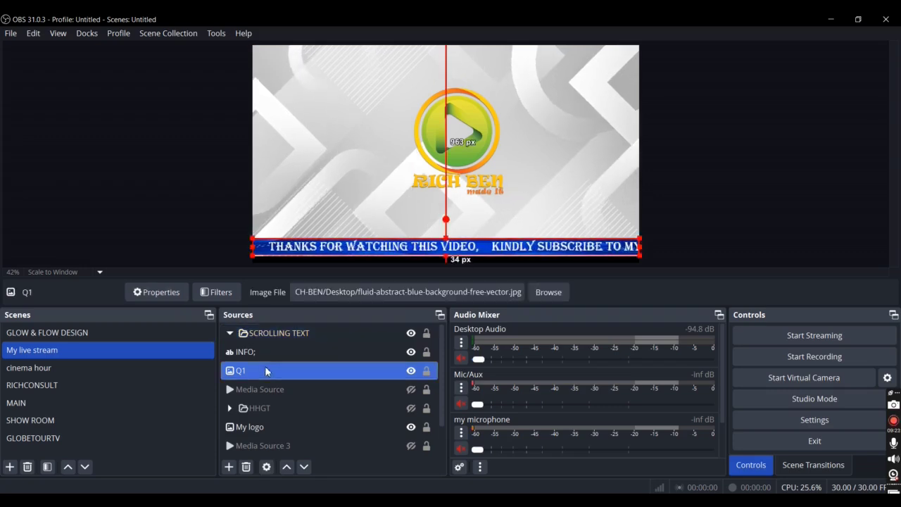
left_click(275, 352, "ctrl")
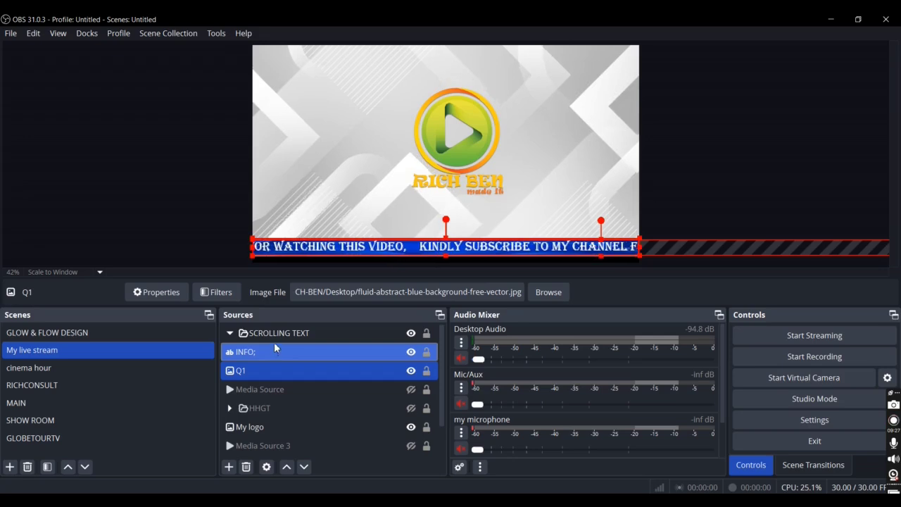
left_click(276, 335, "ctrl")
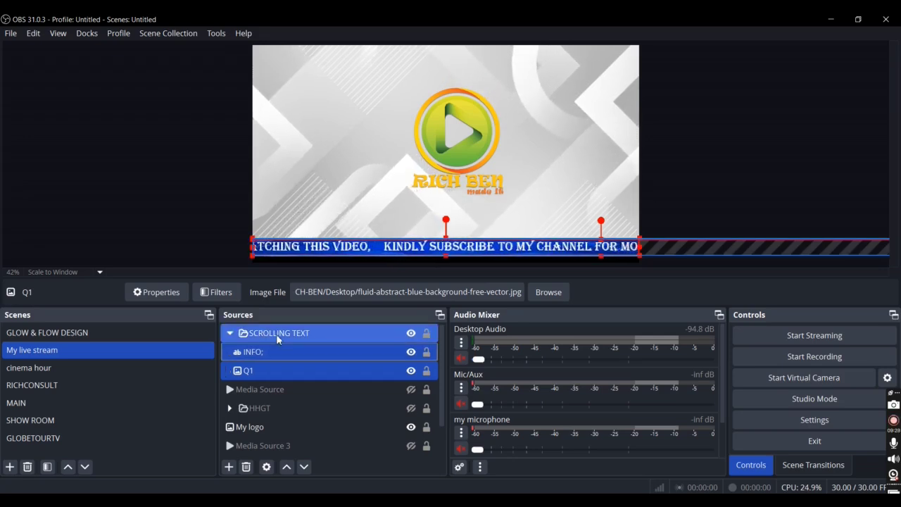
left_click(230, 334)
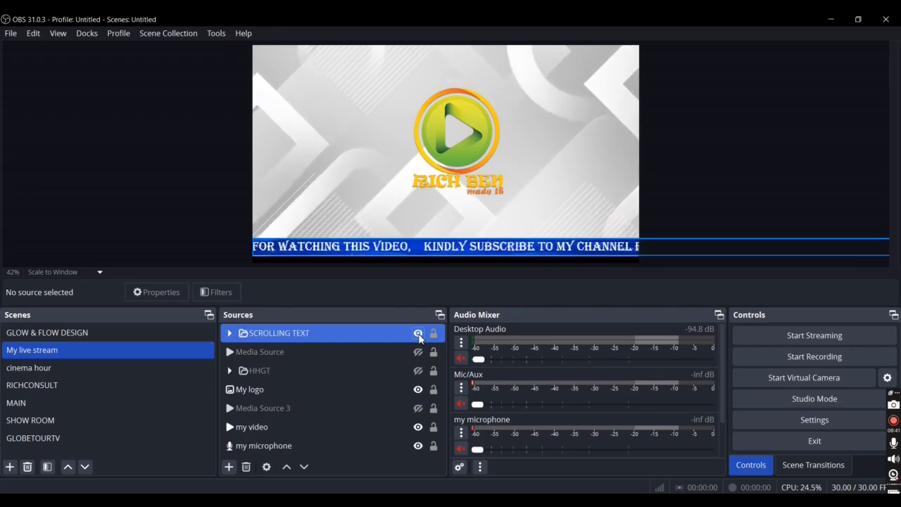
Step: Make the hidden Media Source directly below the SCROLLING TEXT group visible in the scene
left_click(413, 357)
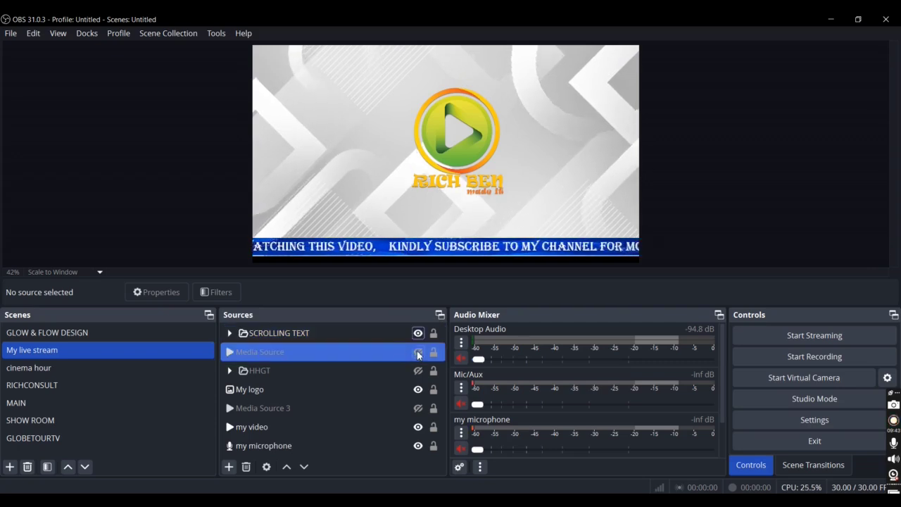
left_click(418, 352)
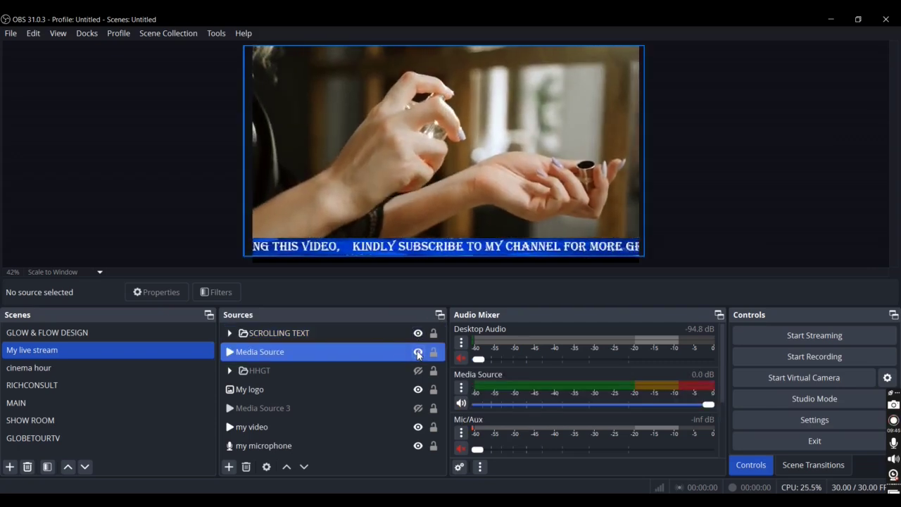